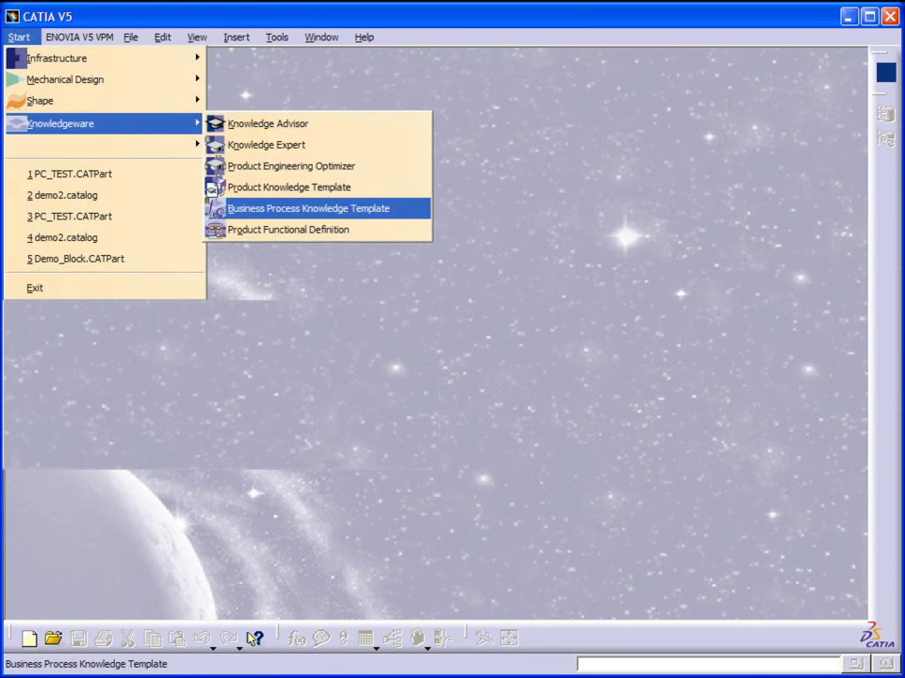
# Step: Open the Business Process Knowledge Template workbench and create a technological type named Demo2
pyautogui.click(310, 209)
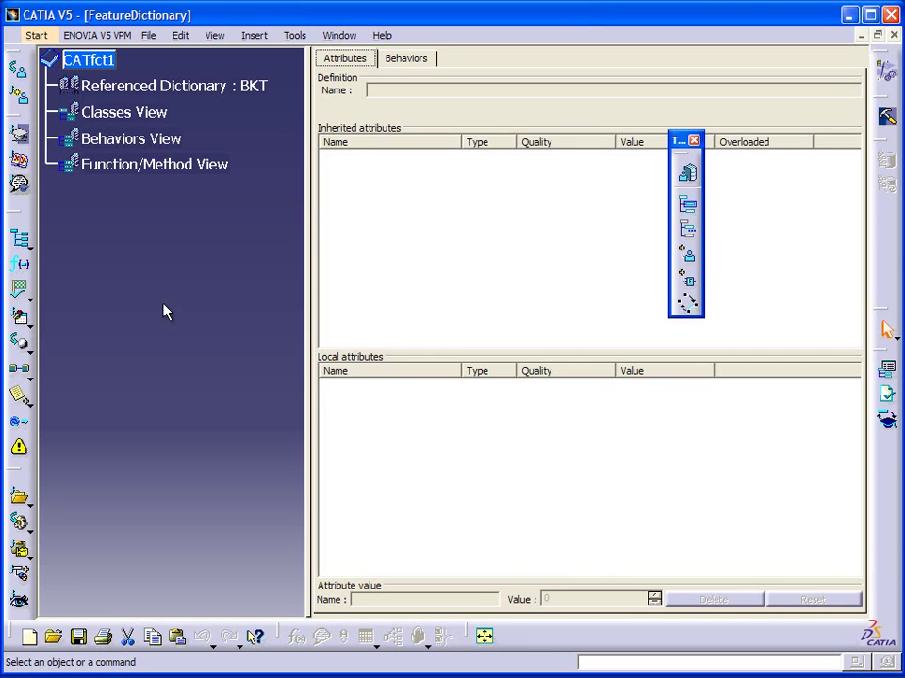
pyautogui.keyDown('ctrl'); pyautogui.moveTo(164, 366); pyautogui.dragTo(164, 336, button='middle'); pyautogui.keyUp('ctrl')
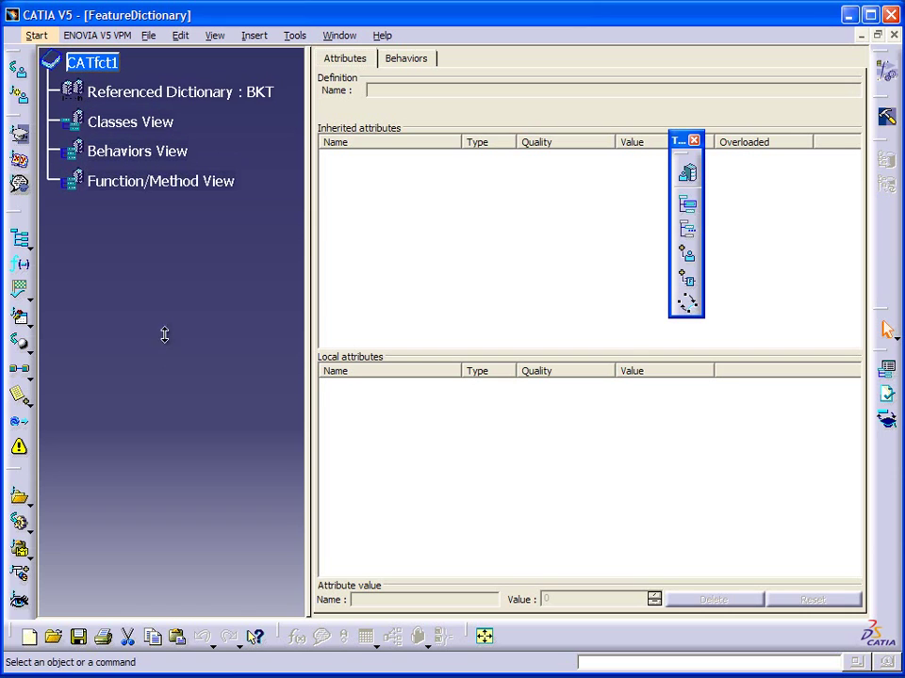
pyautogui.click(687, 208)
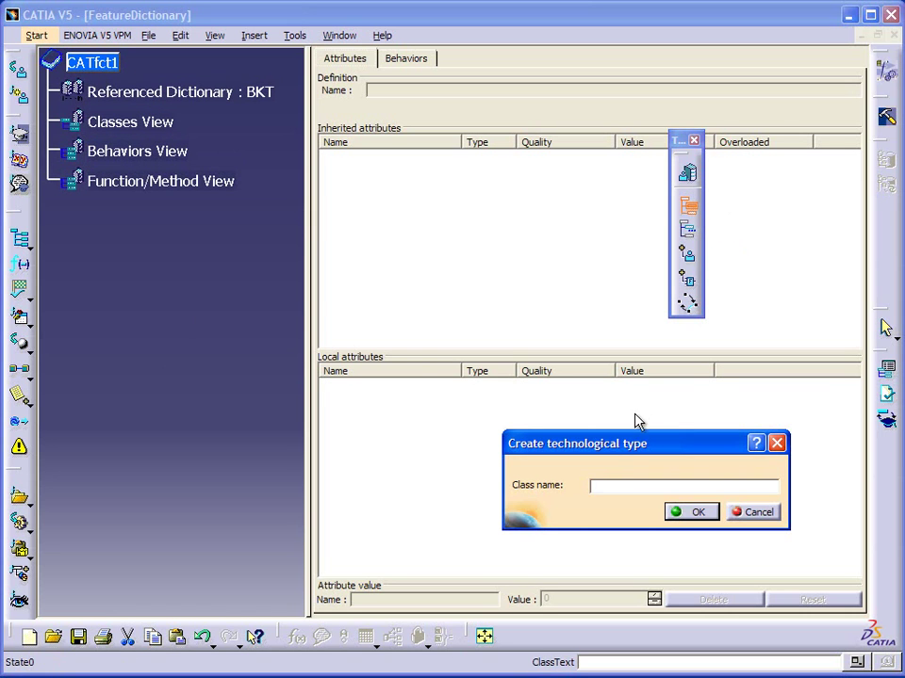
pyautogui.write('Demo')
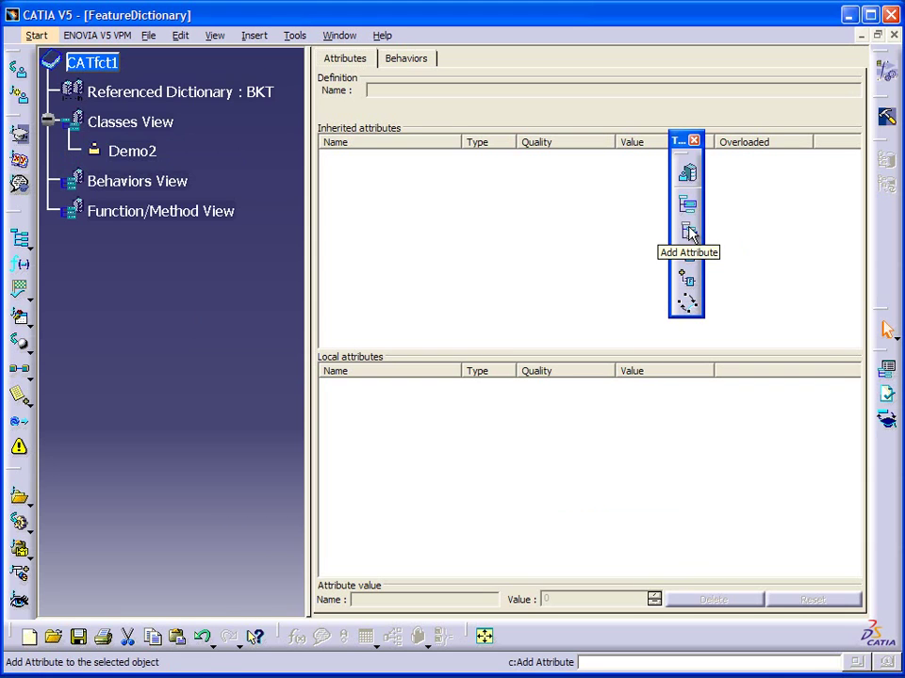
# Step: Add an input attribute named Length to the Demo2 class, with type Length and value 20 mm
pyautogui.click(689, 232)
pyautogui.click(137, 152)
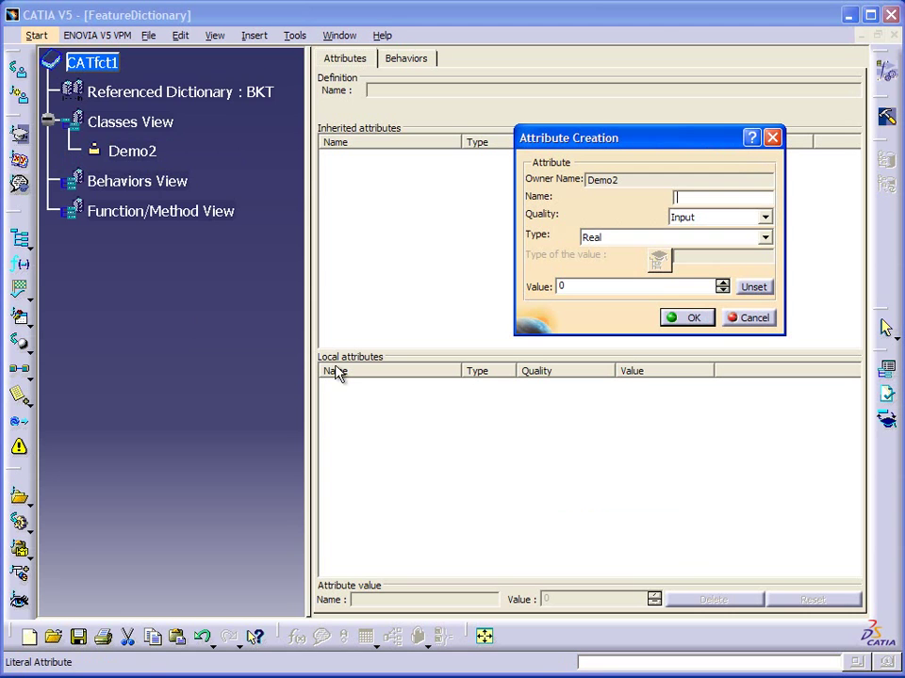
pyautogui.click(765, 237)
pyautogui.click(608, 299)
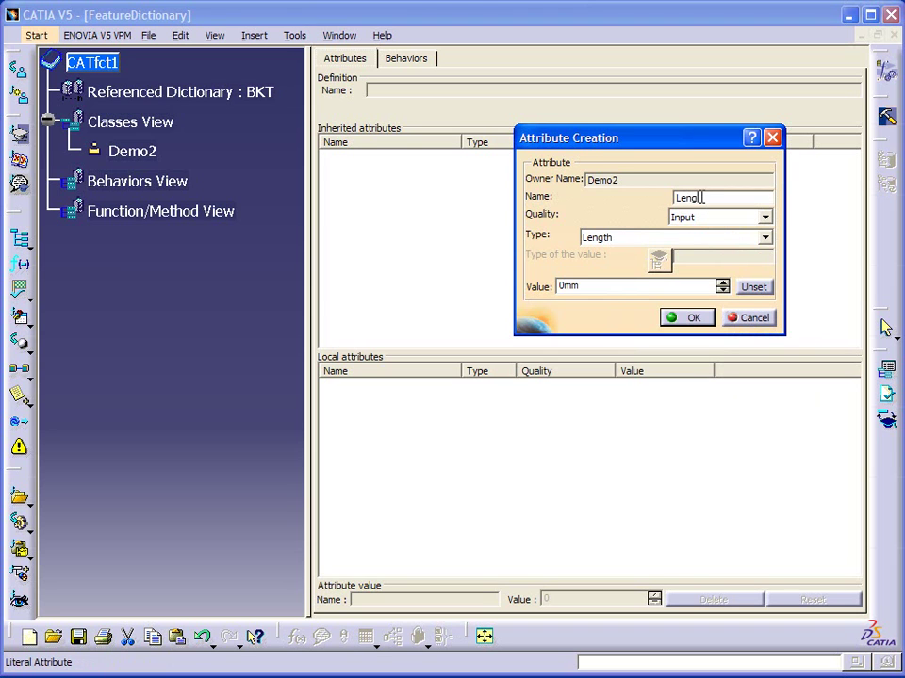
pyautogui.click(628, 284)
pyautogui.write('2')
pyautogui.write('0')
pyautogui.click(682, 317)
# Step: Add an input attribute named Diameter to Demo2, with type Length and value 5 mm, and review the class's local attributes
pyautogui.click(688, 232)
pyautogui.click(132, 151)
pyautogui.click(764, 239)
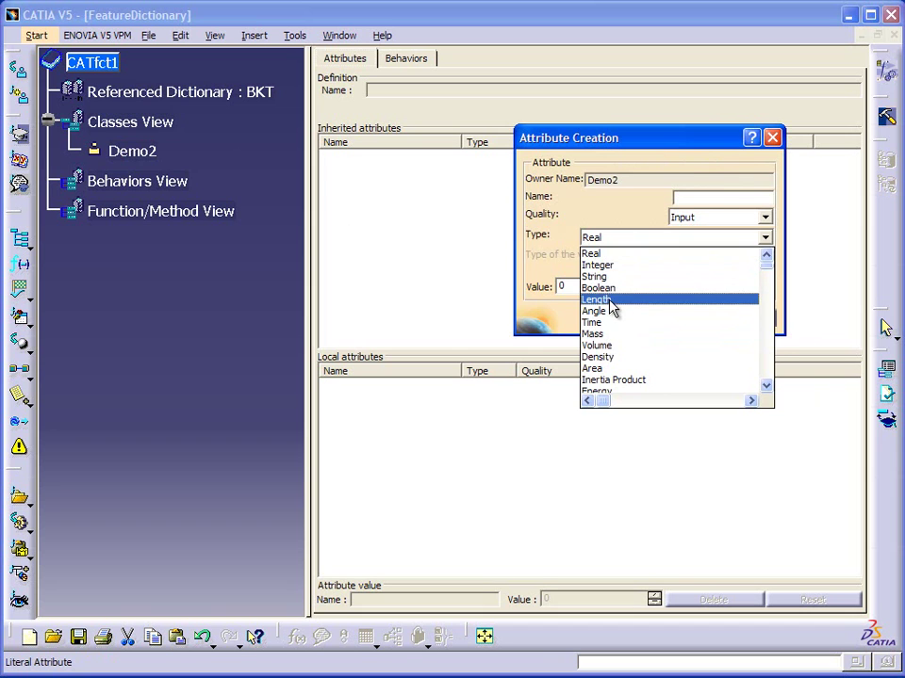
pyautogui.click(610, 302)
pyautogui.click(692, 198)
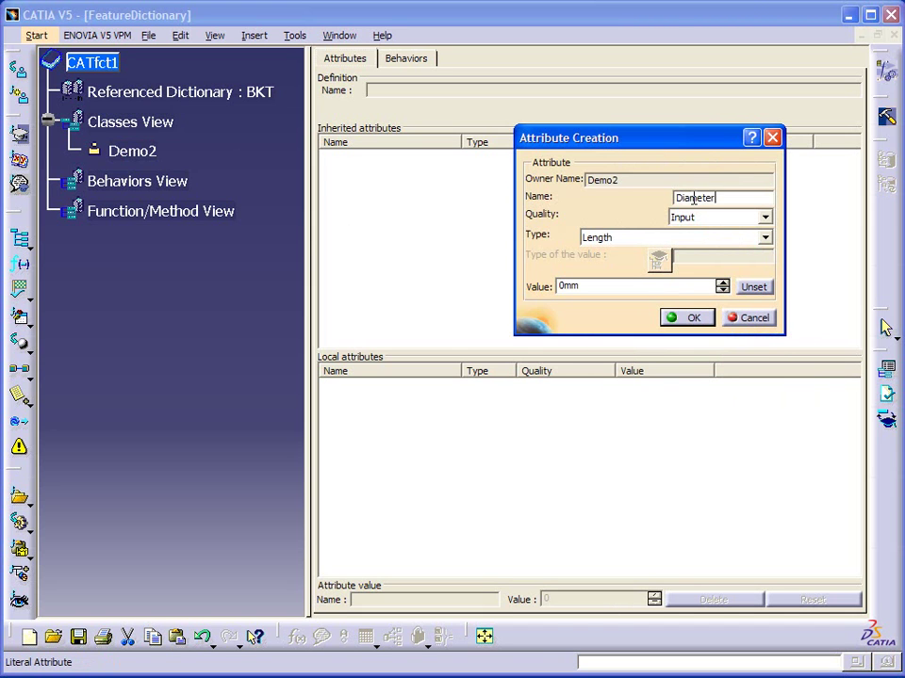
pyautogui.click(621, 287)
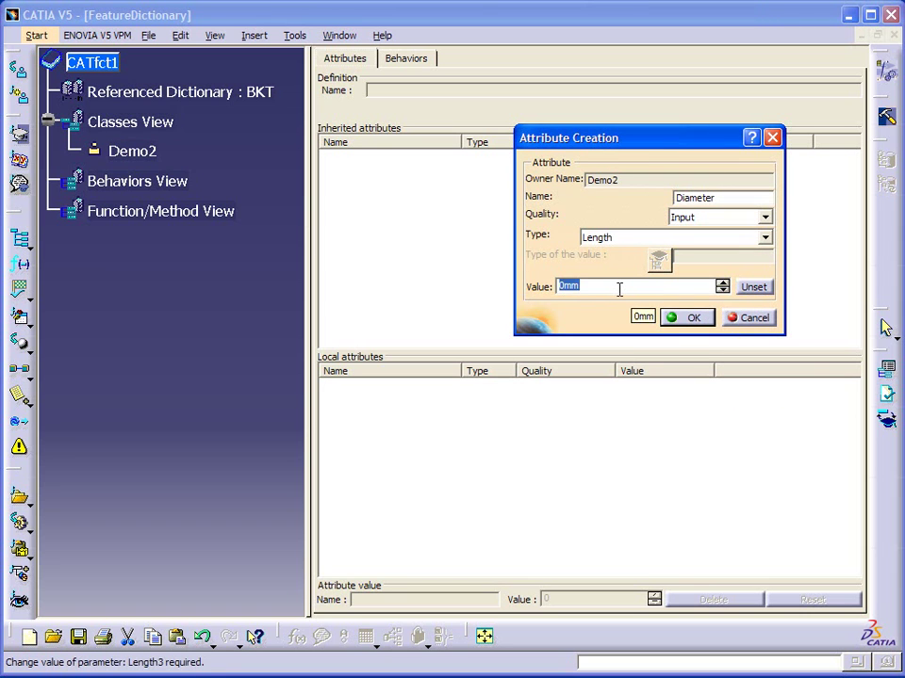
pyautogui.write('8')
pyautogui.click(690, 318)
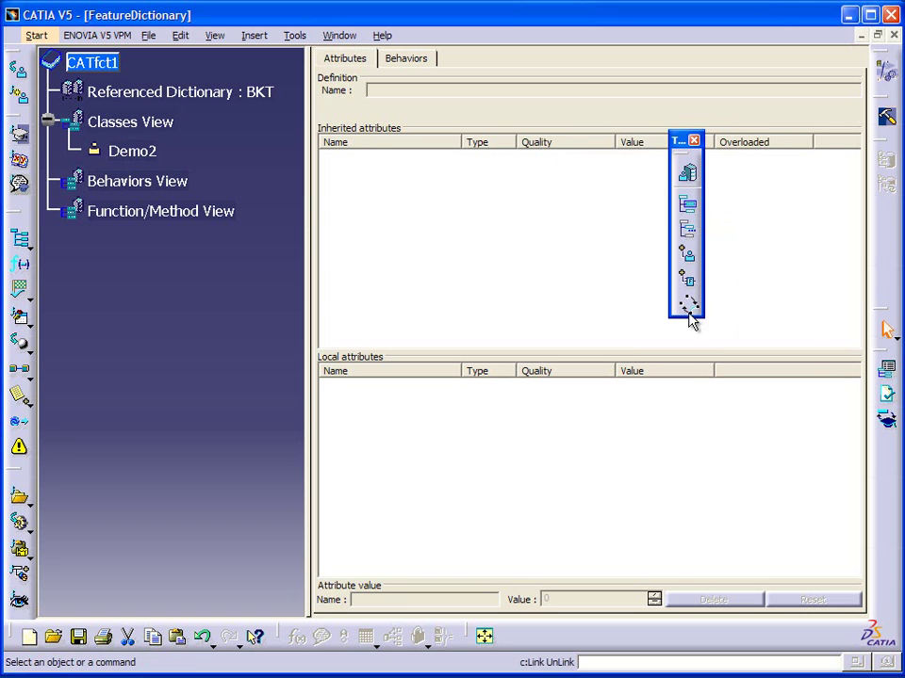
pyautogui.click(137, 154)
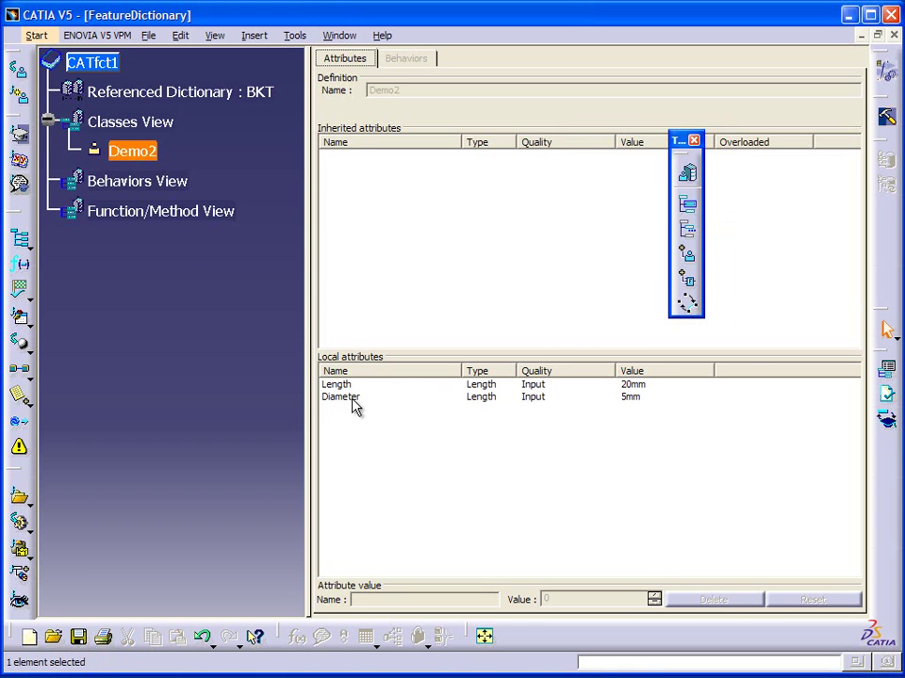
pyautogui.click(155, 377)
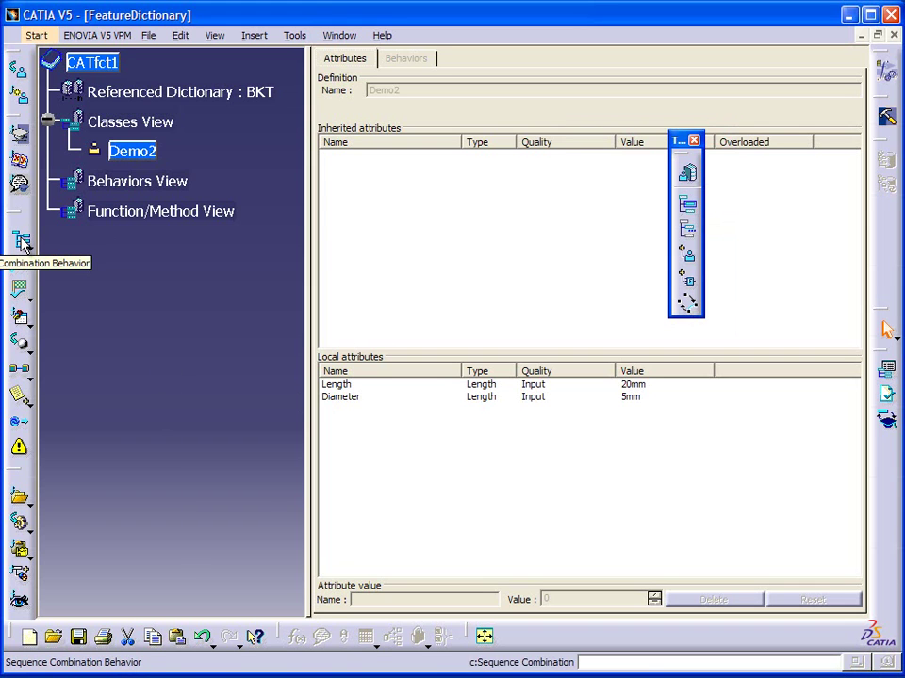
# Step: Add a Sequence Combination behavior to the Demo2 class and display it in the class's behaviors tree
pyautogui.moveTo(14, 222); pyautogui.dragTo(95, 296)
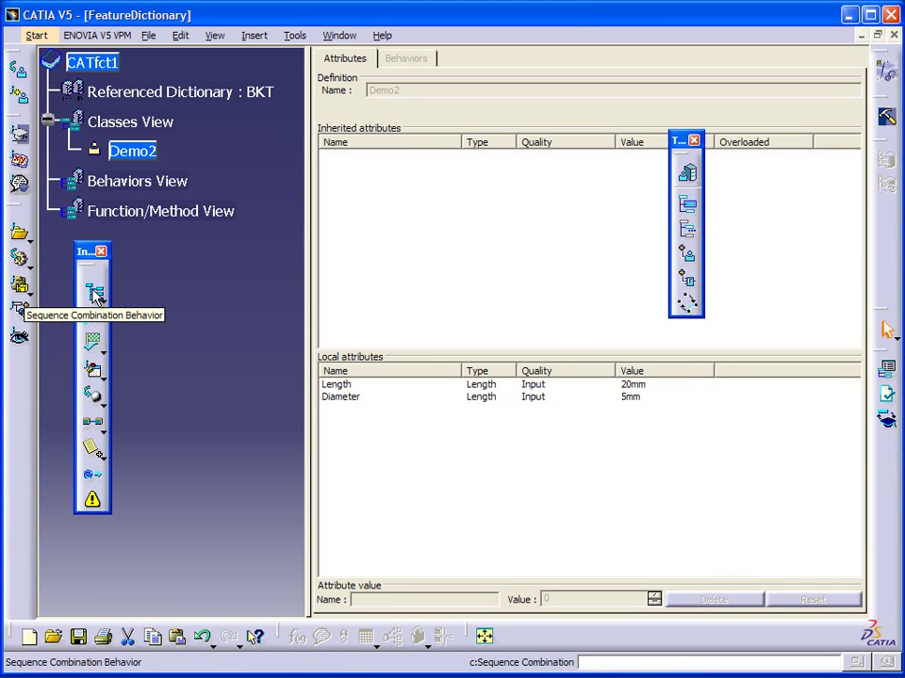
pyautogui.click(95, 296)
pyautogui.click(141, 152)
pyautogui.moveTo(93, 253); pyautogui.dragTo(19, 348)
pyautogui.click(187, 241)
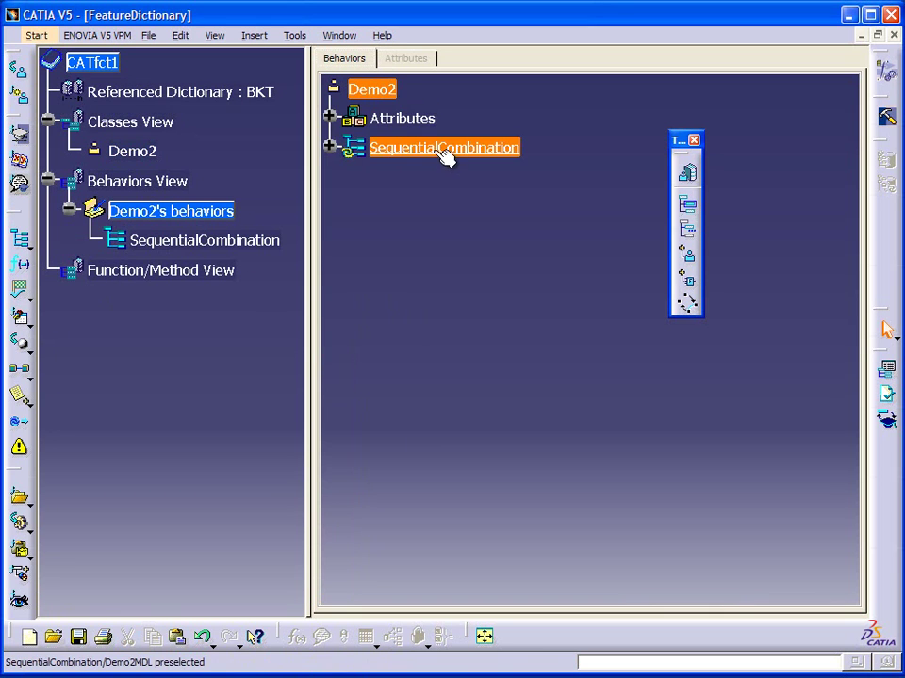
# Step: Expand Demo2's attributes and rename its sequential combination behavior as Insert Power Copy
pyautogui.click(331, 118)
pyautogui.click(330, 206)
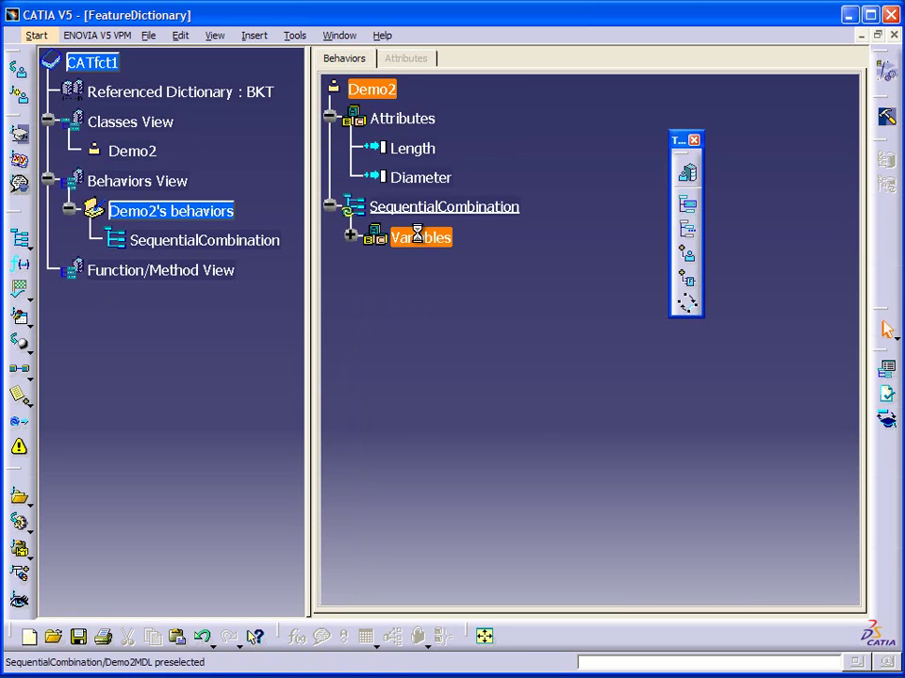
pyautogui.doubleClick(488, 211)
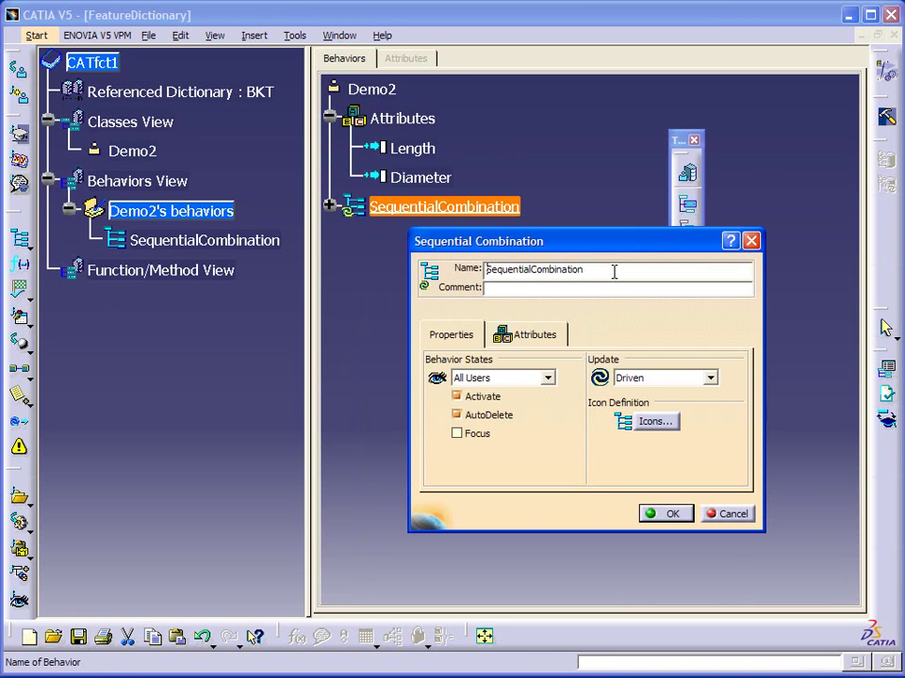
pyautogui.press('BackSpace')
pyautogui.write('Inse')
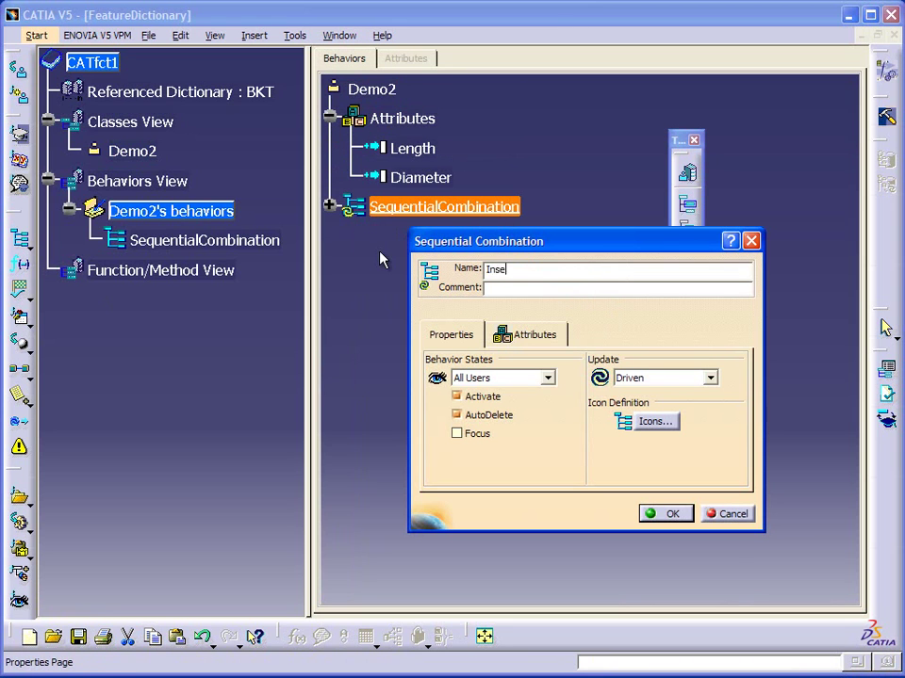
pyautogui.write('rt Power Copy')
pyautogui.click(682, 516)
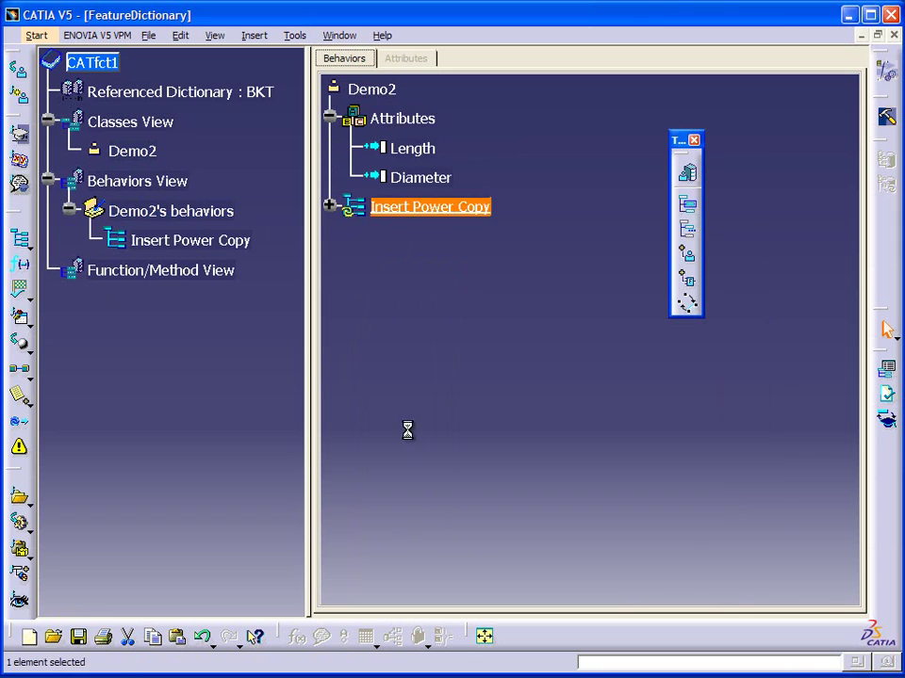
# Step: Add a Bind Type behavior under the Insert Power Copy sequence
pyautogui.click(329, 205)
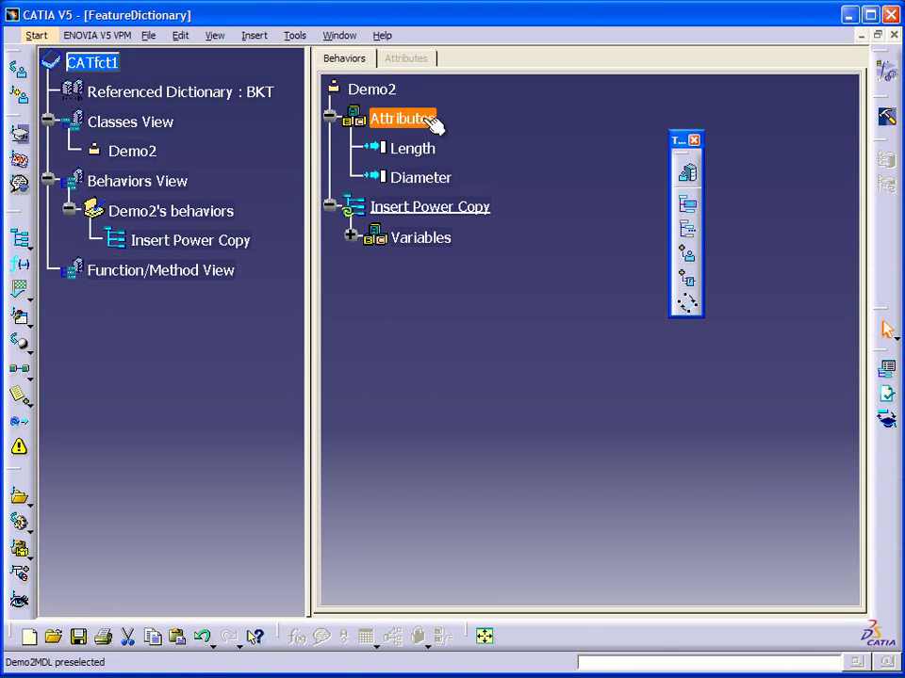
pyautogui.click(429, 153)
pyautogui.click(554, 208)
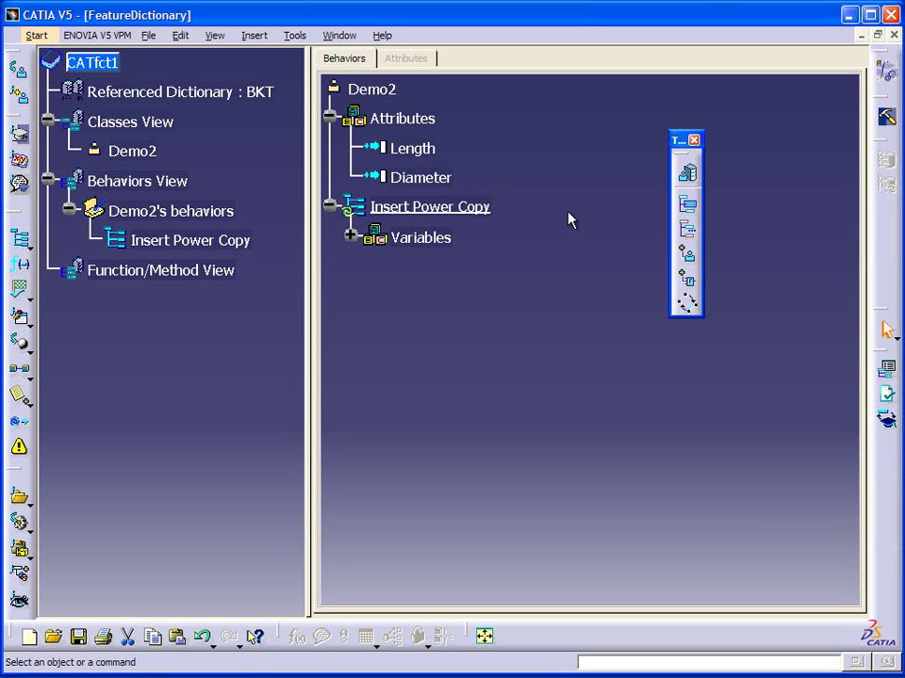
pyautogui.moveTo(53, 62); pyautogui.dragTo(356, 338)
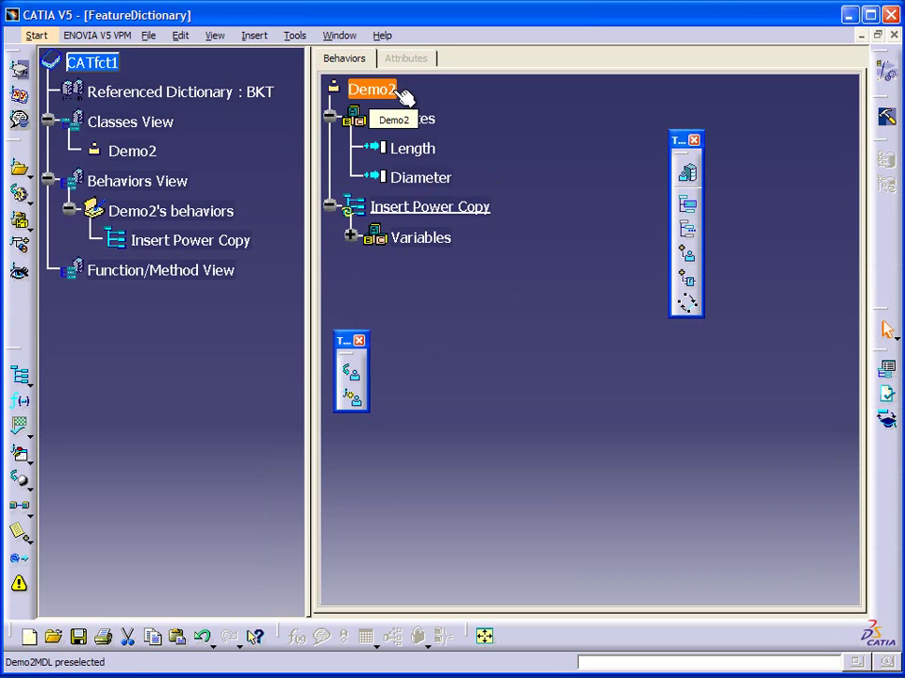
pyautogui.click(356, 377)
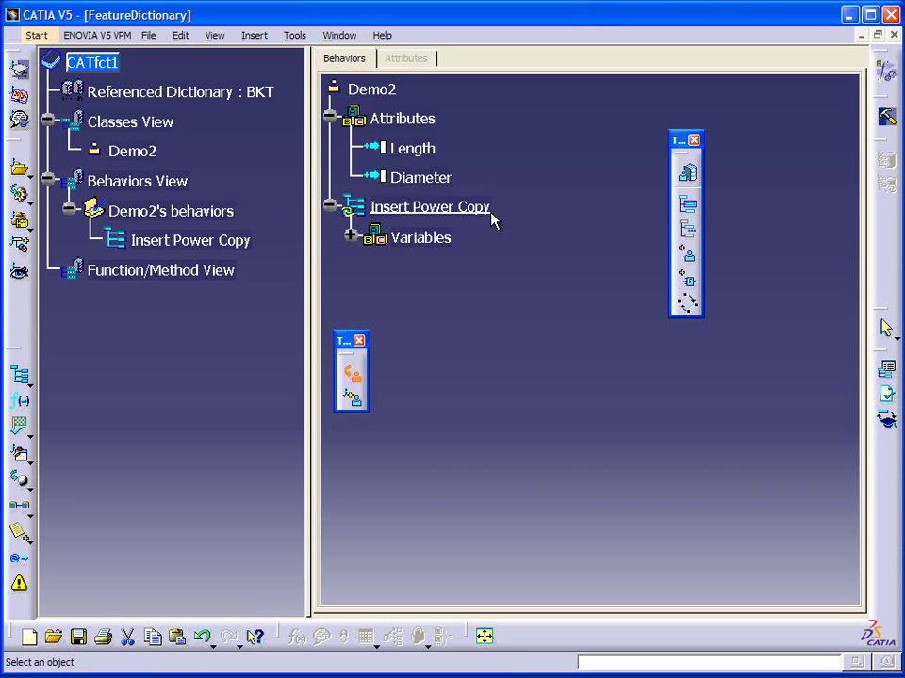
pyautogui.click(430, 207)
# Step: Set the Bind Type behavior's relative name to Demo2 and rename the behavior as Demo2
pyautogui.doubleClick(426, 268)
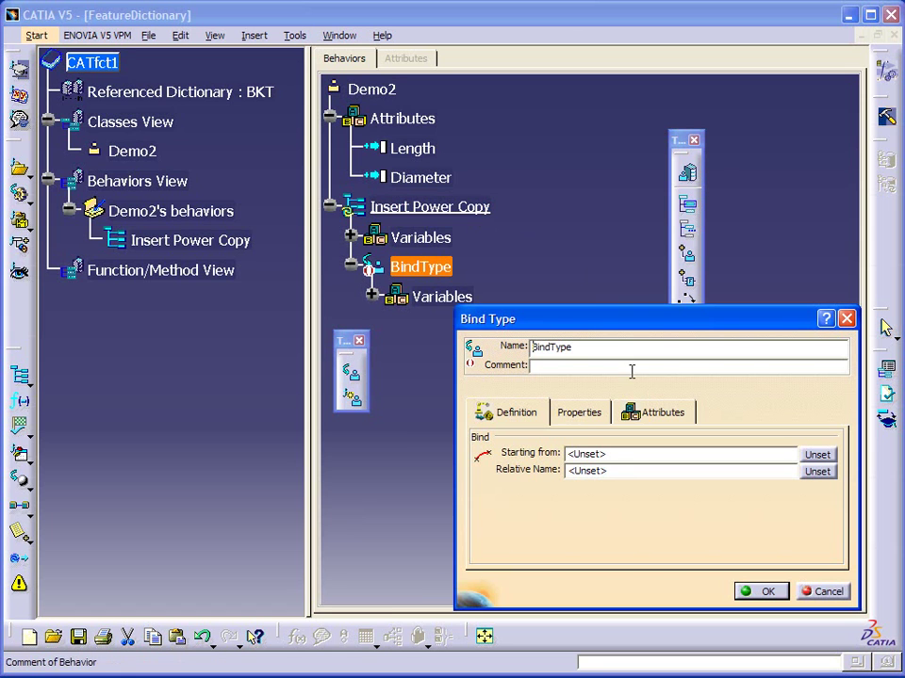
pyautogui.click(618, 468)
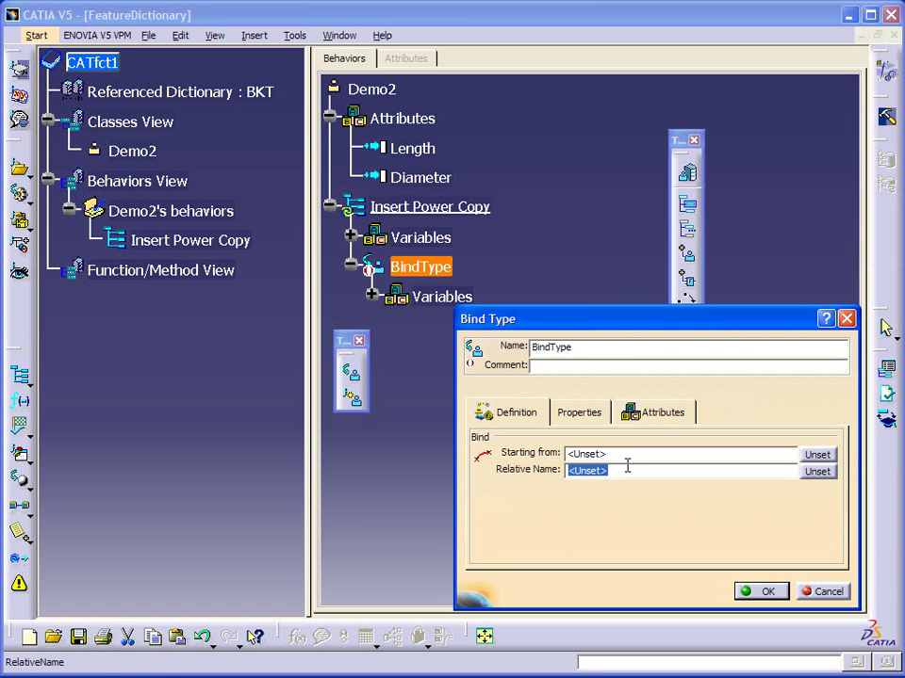
pyautogui.write('Demo2')
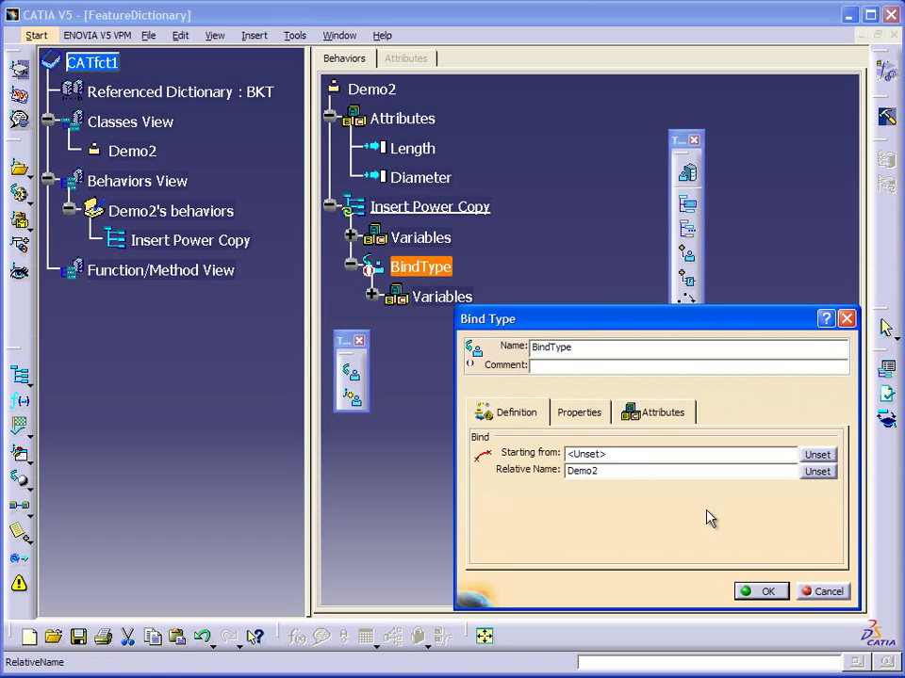
pyautogui.press('Return')
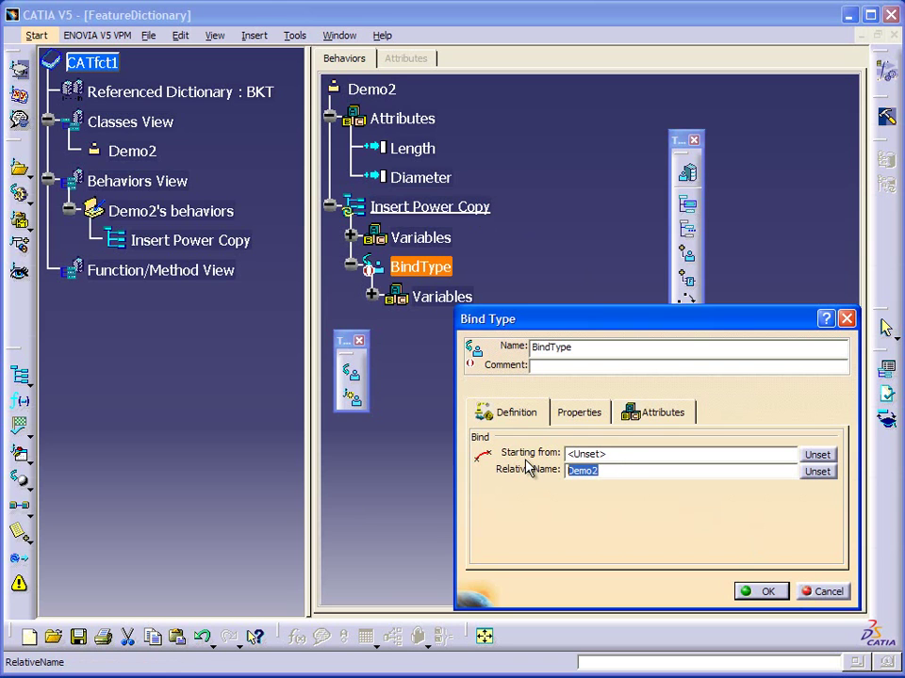
pyautogui.moveTo(570, 347); pyautogui.dragTo(517, 346)
pyautogui.hotkey('ctrl', 'v')
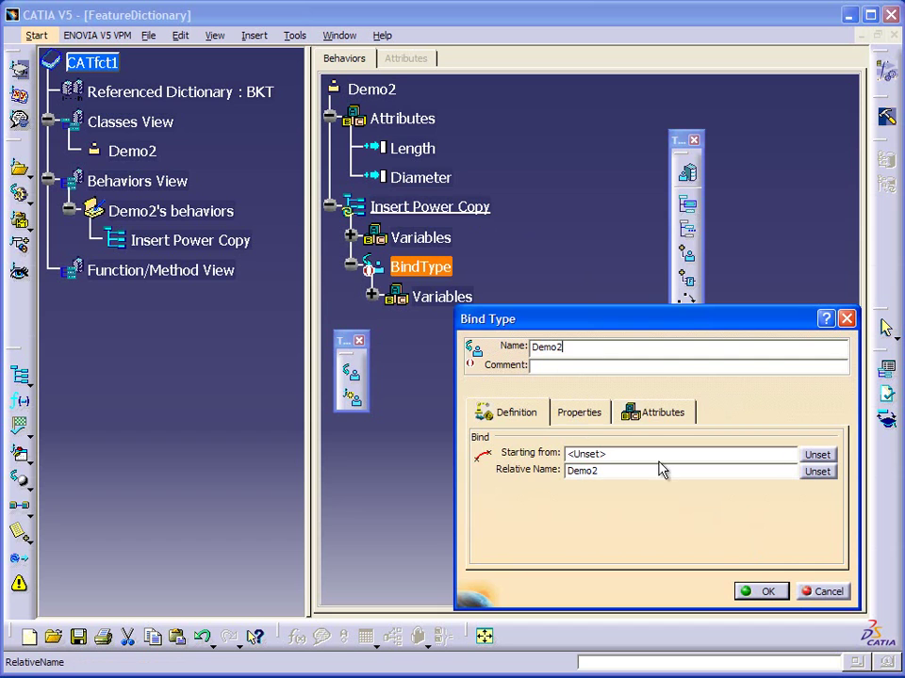
pyautogui.click(759, 591)
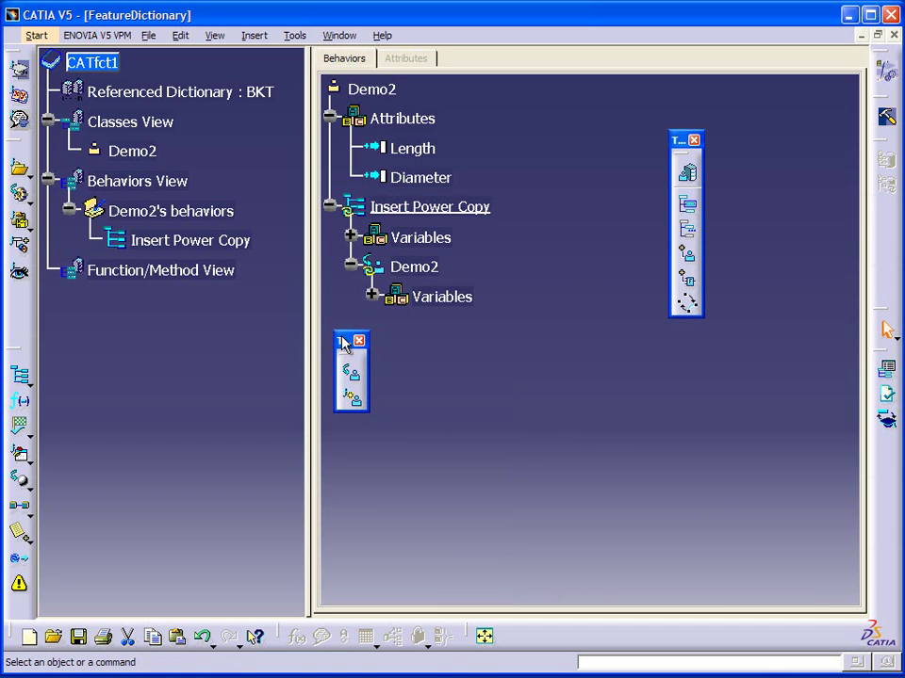
# Step: Add a Bind Object behavior under the Insert Power Copy sequence
pyautogui.moveTo(8, 299); pyautogui.dragTo(11, 171)
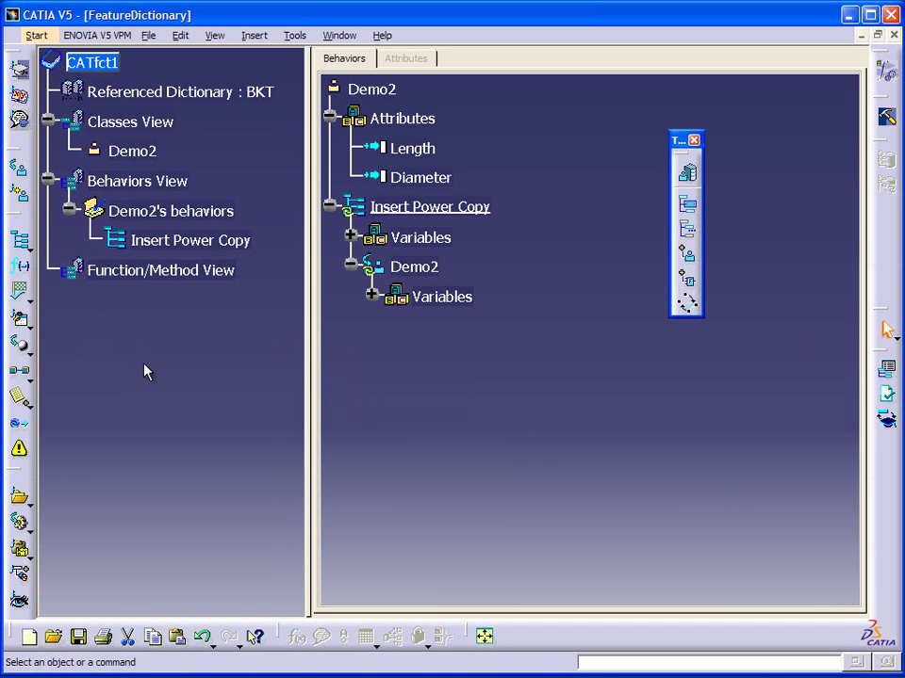
pyautogui.click(21, 267)
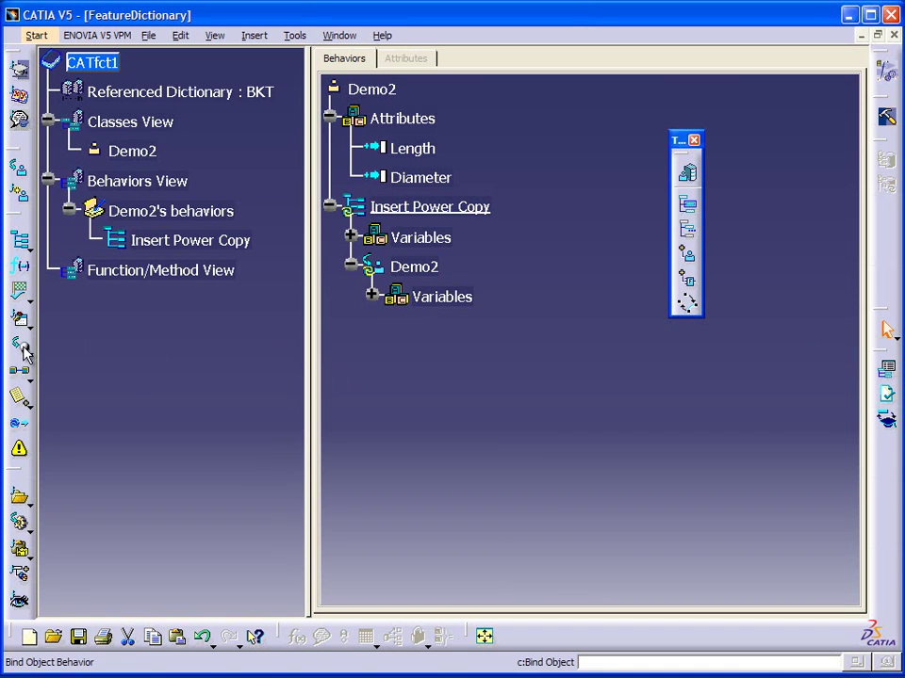
pyautogui.click(475, 207)
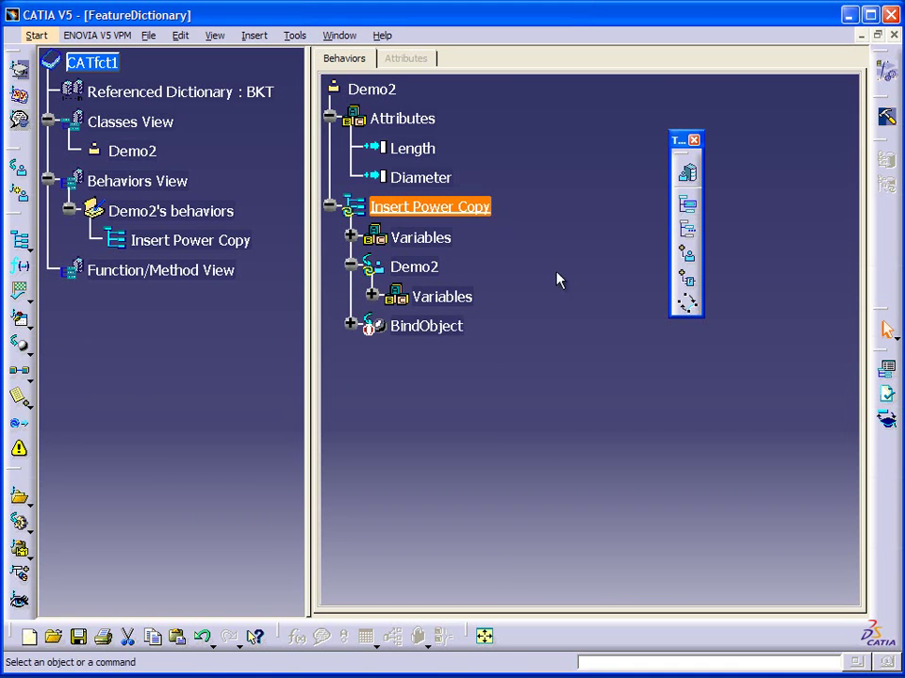
# Step: Define the Bind Object behavior with relative name ".." and the Link variable of the Demo2 behavior as its starting point
pyautogui.doubleClick(437, 335)
pyautogui.click(628, 468)
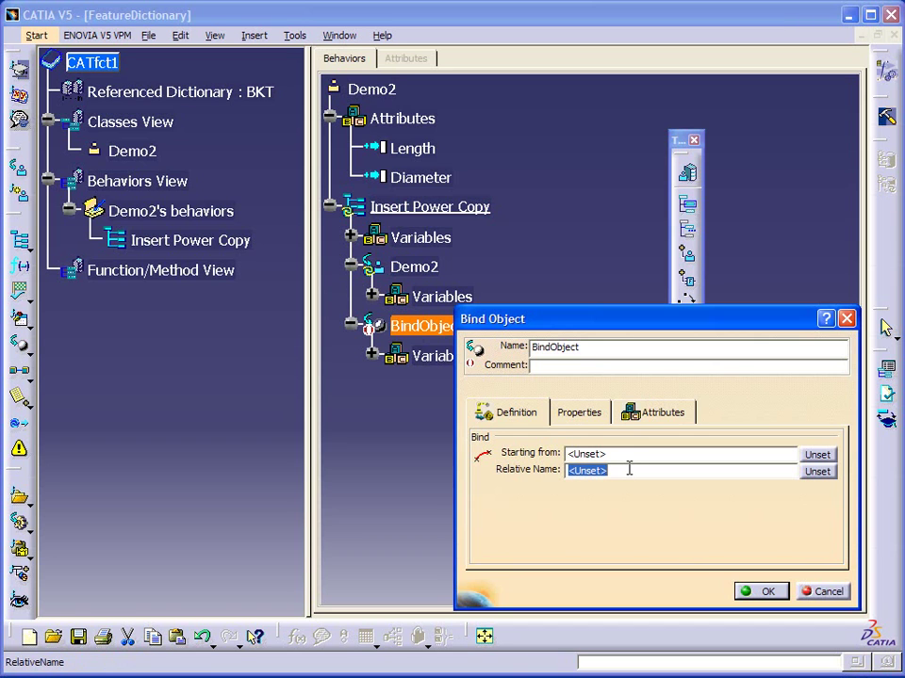
pyautogui.write('..')
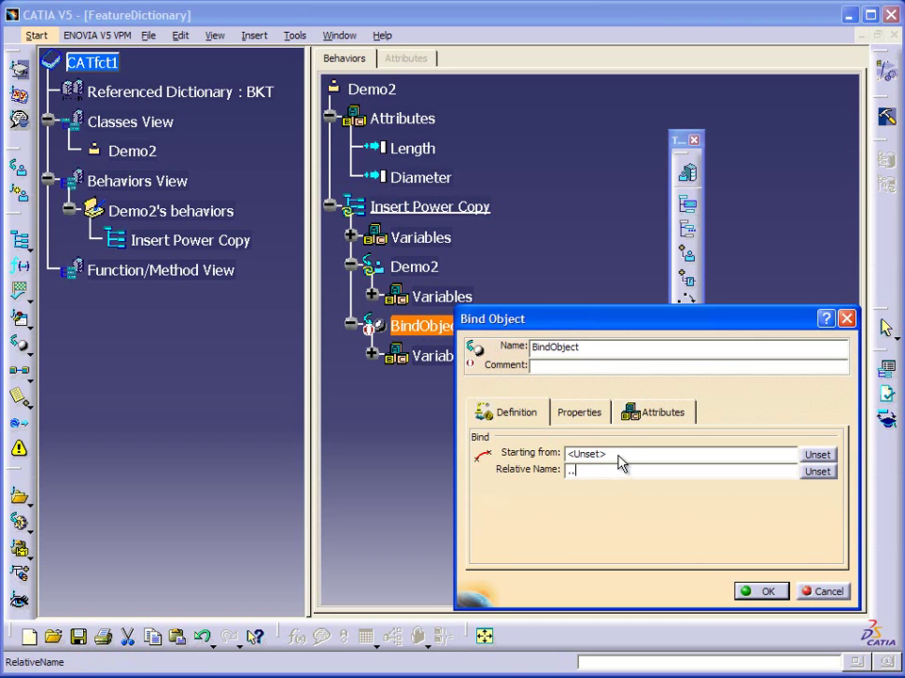
pyautogui.click(619, 456)
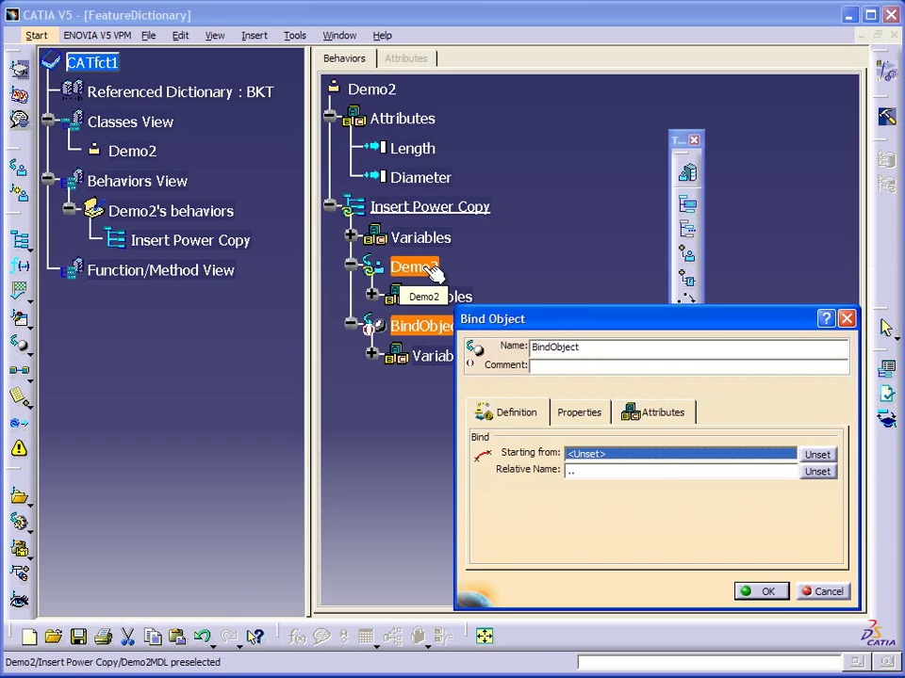
pyautogui.click(373, 296)
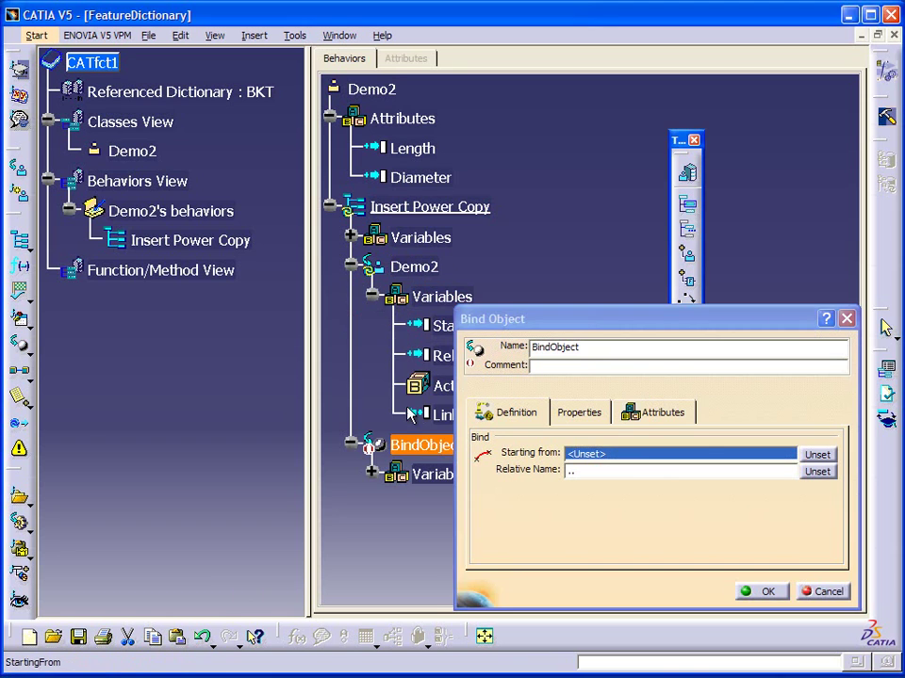
pyautogui.click(436, 414)
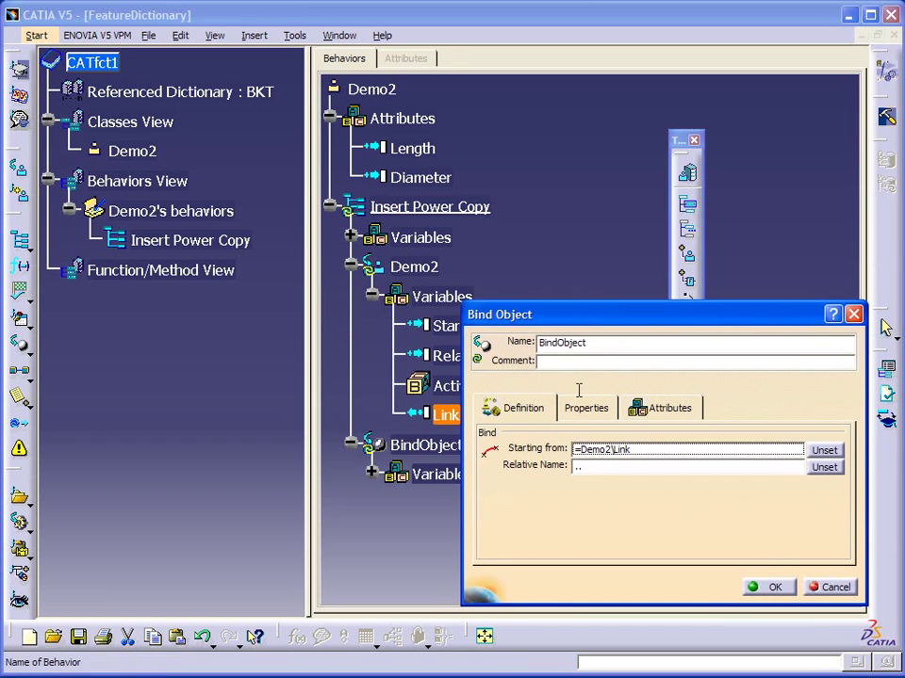
pyautogui.click(760, 591)
pyautogui.click(350, 266)
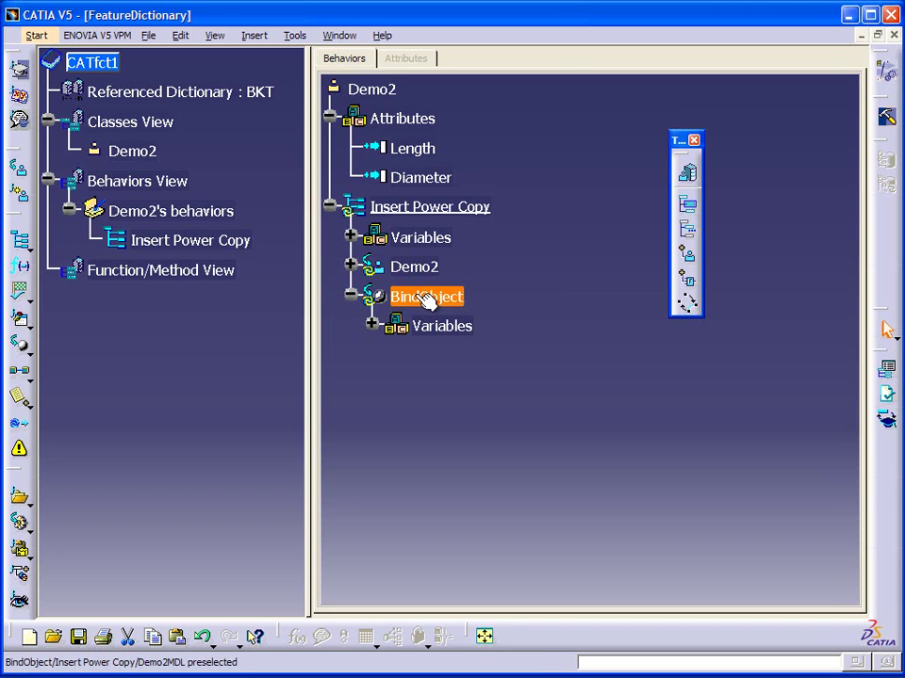
pyautogui.click(353, 296)
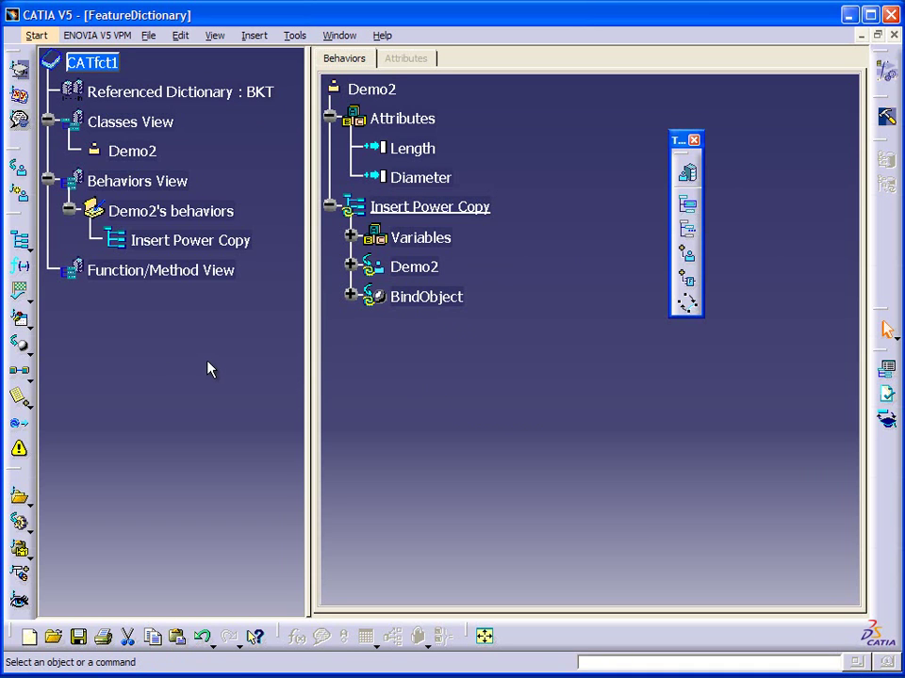
# Step: Add a Sequential Combination behavior under Insert Power Copy and rename it as Instantiate PC
pyautogui.click(20, 243)
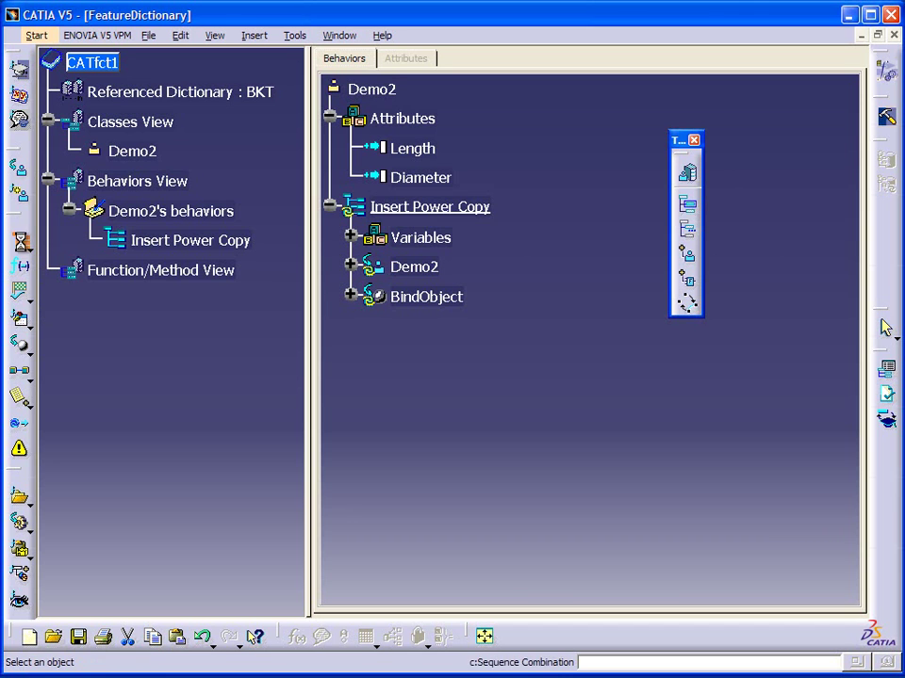
pyautogui.click(471, 207)
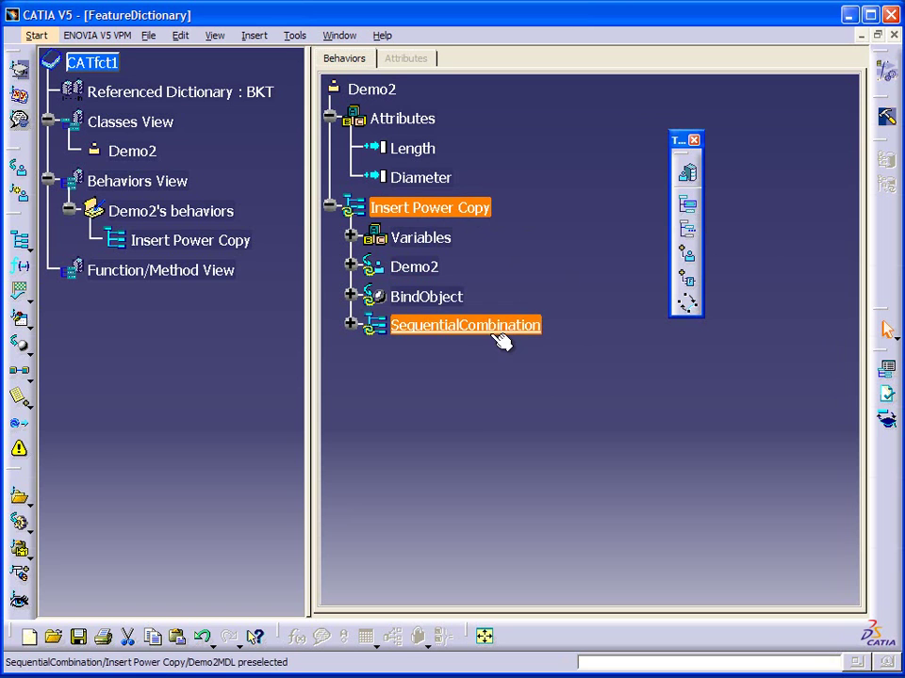
pyautogui.doubleClick(443, 327)
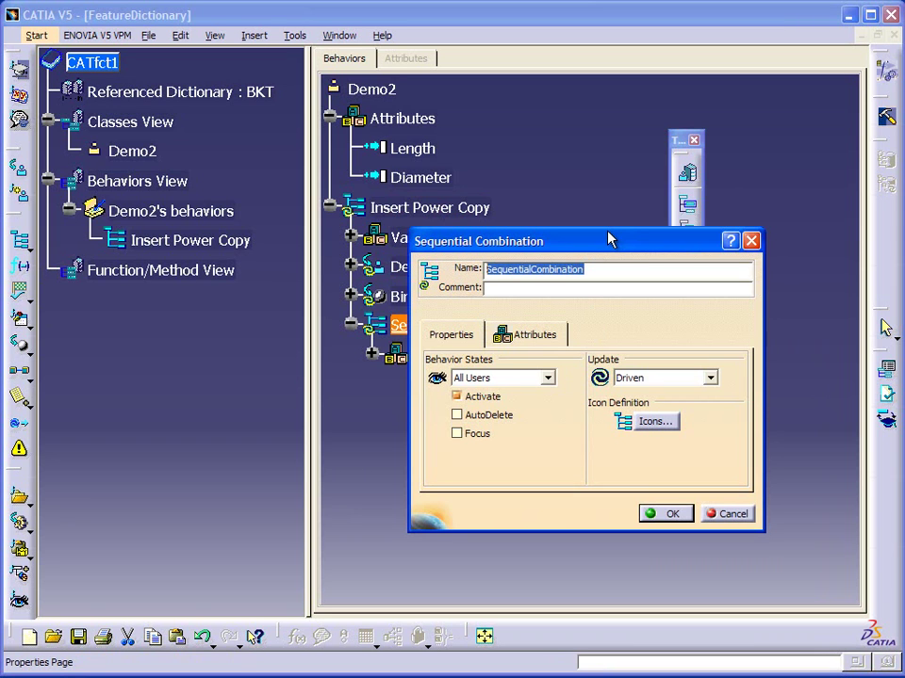
pyautogui.write('S')
pyautogui.press('BackSpace')
pyautogui.write('I')
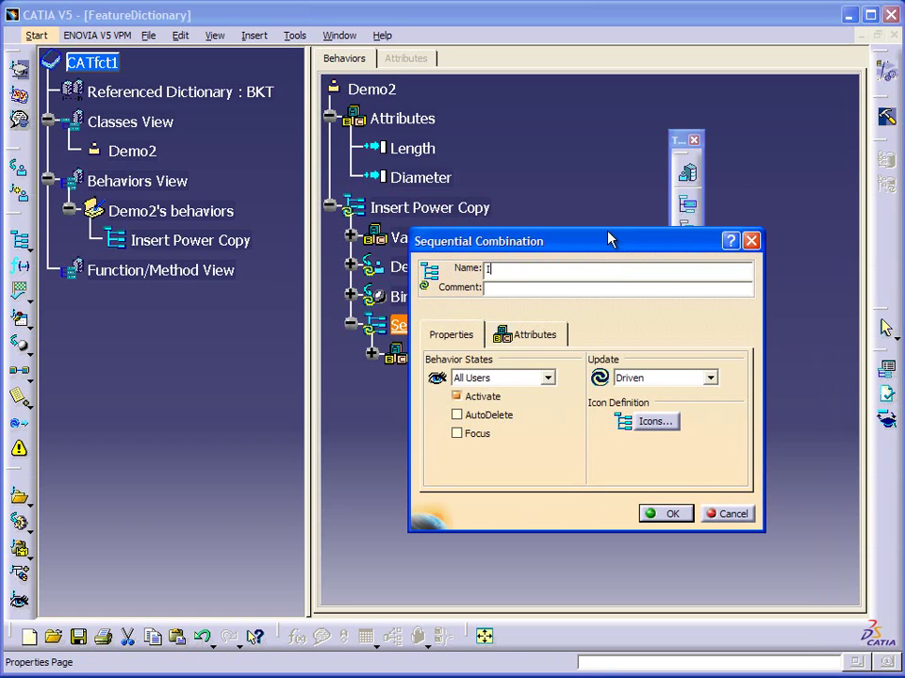
pyautogui.write('nstantiate PC')
pyautogui.click(671, 516)
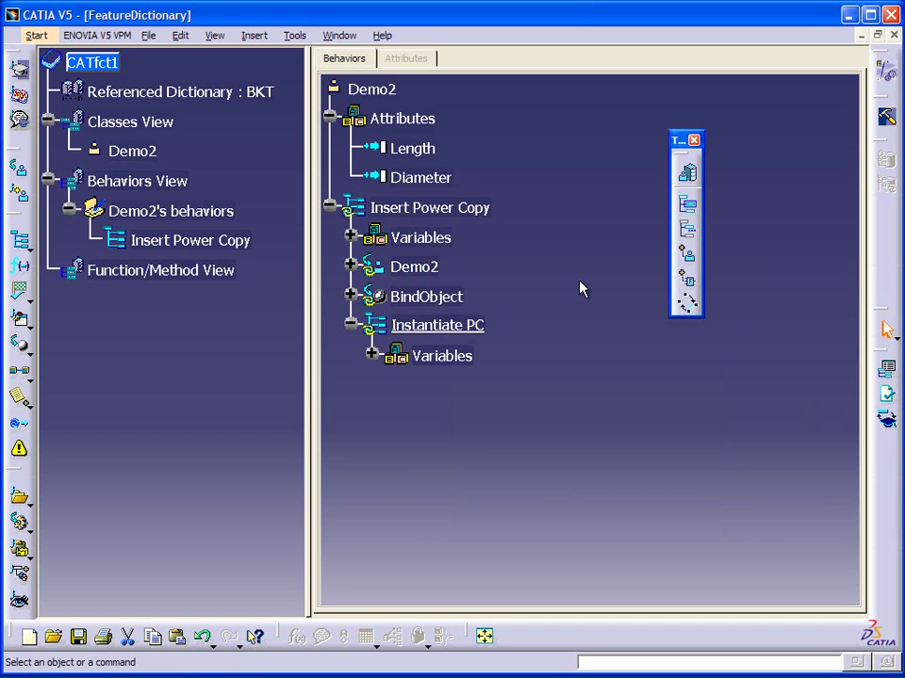
# Step: Add a Filter Catalog behavior under the Instantiate PC sequence
pyautogui.click(447, 215)
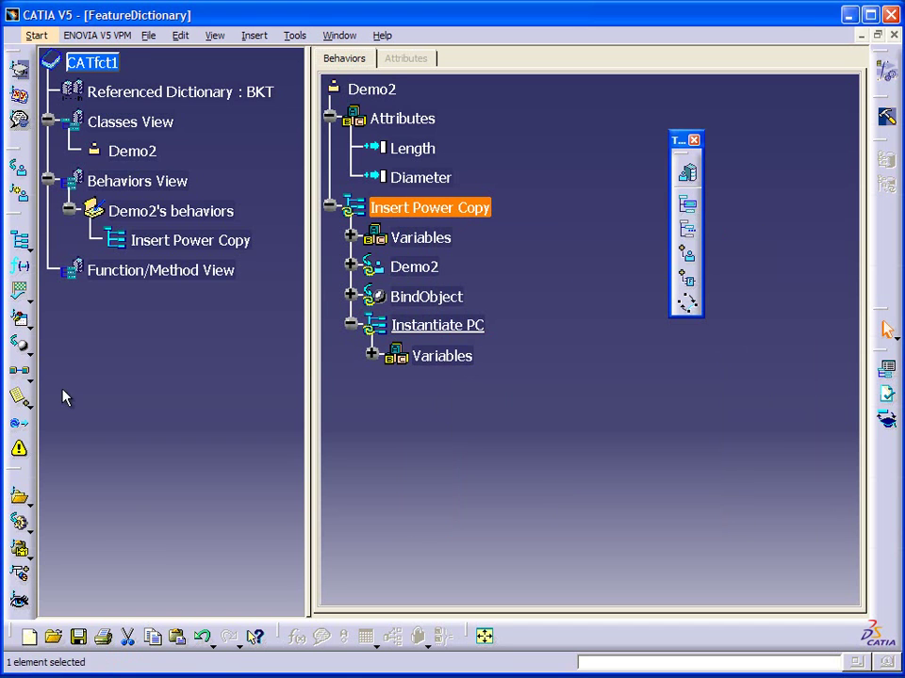
pyautogui.click(471, 325)
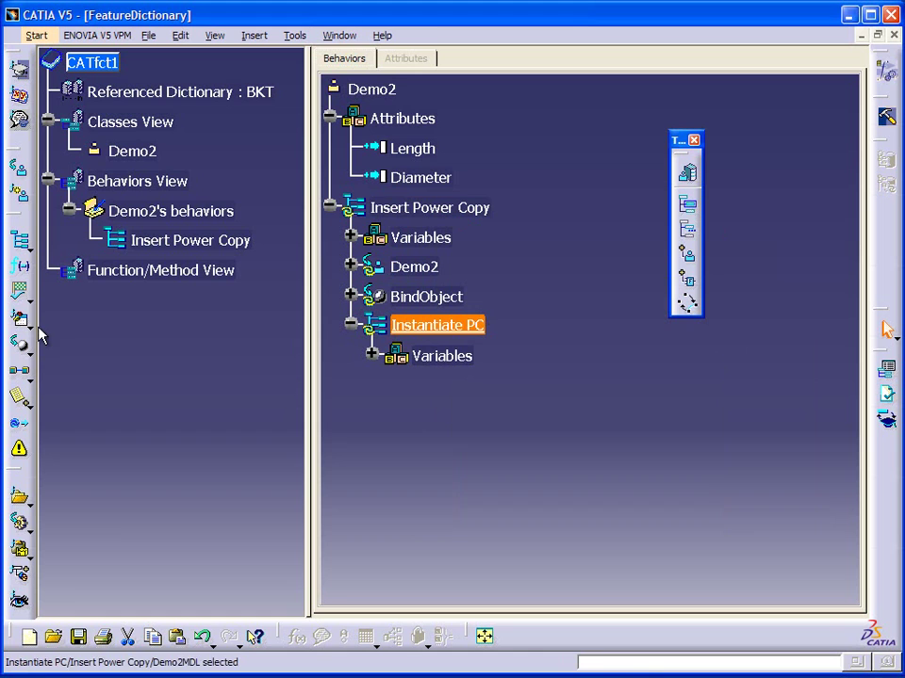
pyautogui.click(29, 528)
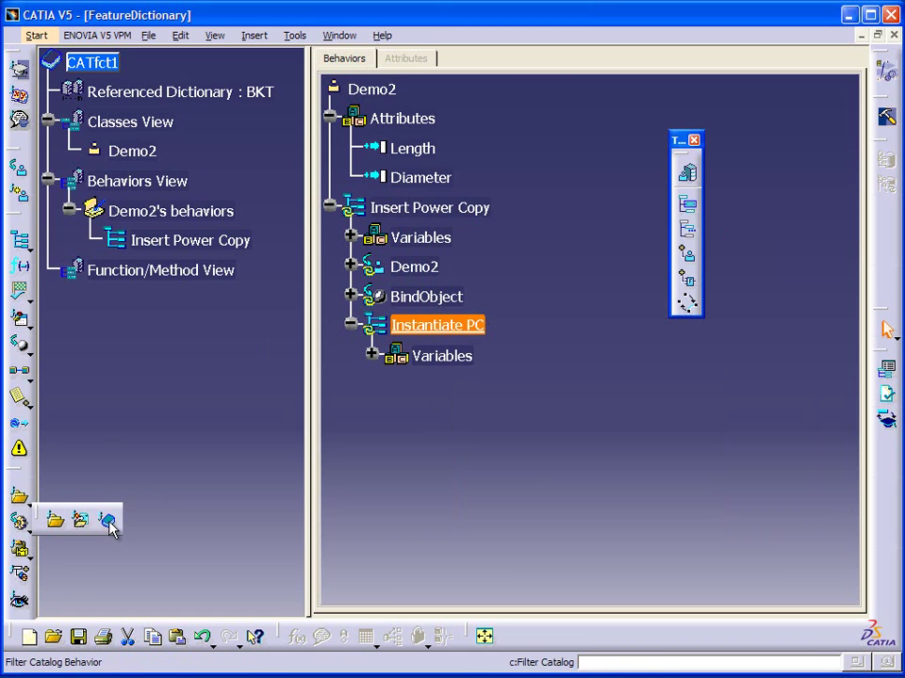
pyautogui.click(110, 526)
# Step: Set demo2.catalog from the knowledgeResourcesCatalogs folder as the Filter Catalog behavior's catalog document
pyautogui.doubleClick(464, 386)
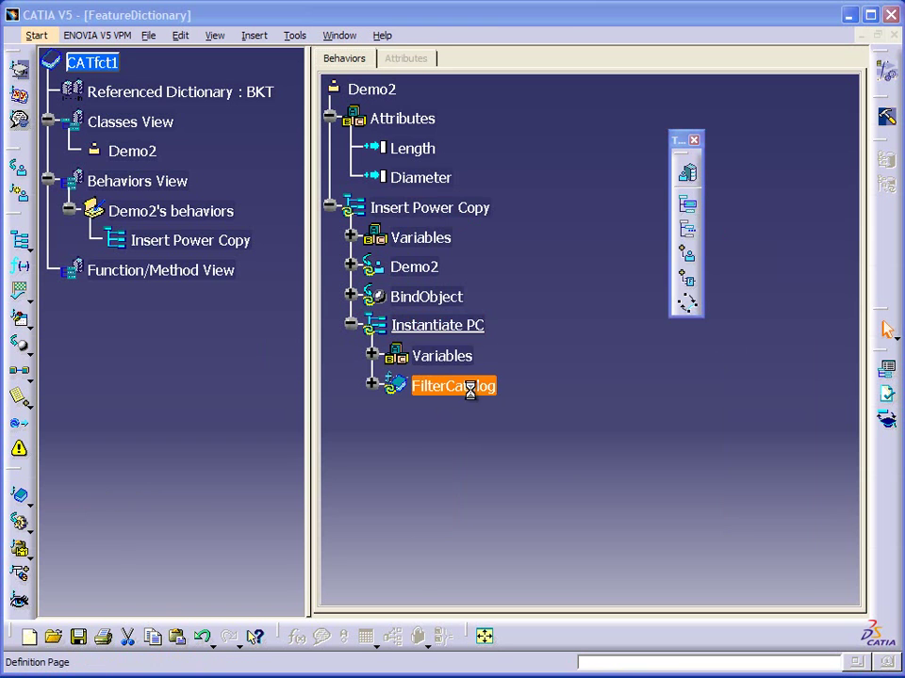
pyautogui.moveTo(603, 226); pyautogui.dragTo(603, 223)
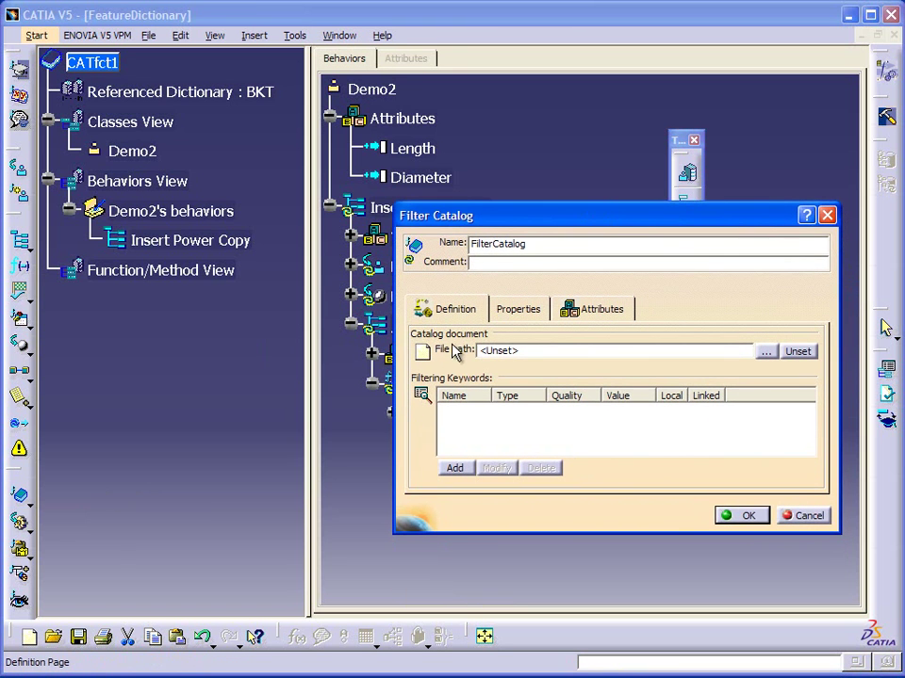
pyautogui.click(765, 352)
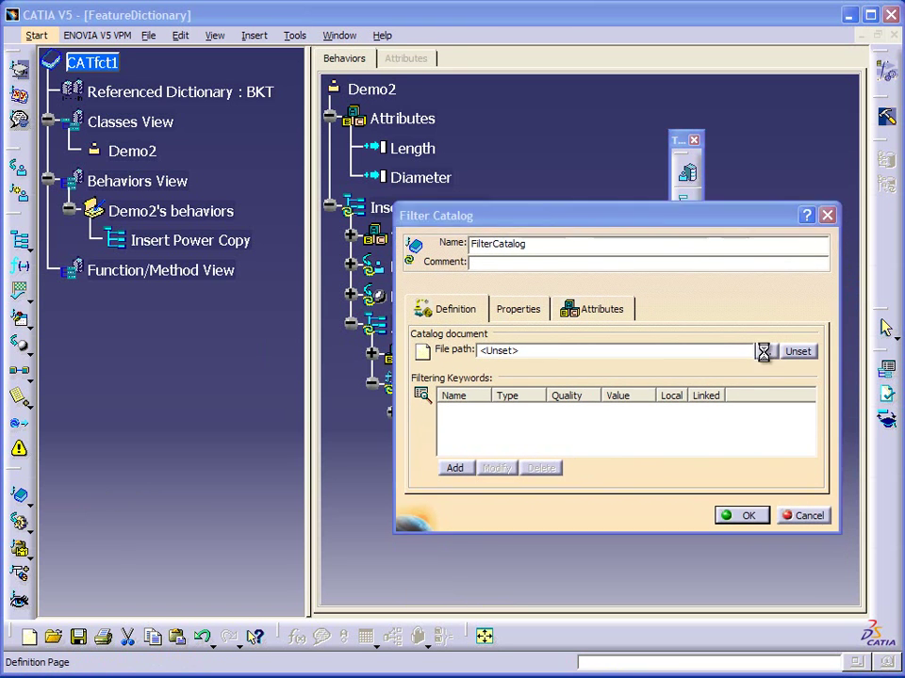
pyautogui.click(339, 211)
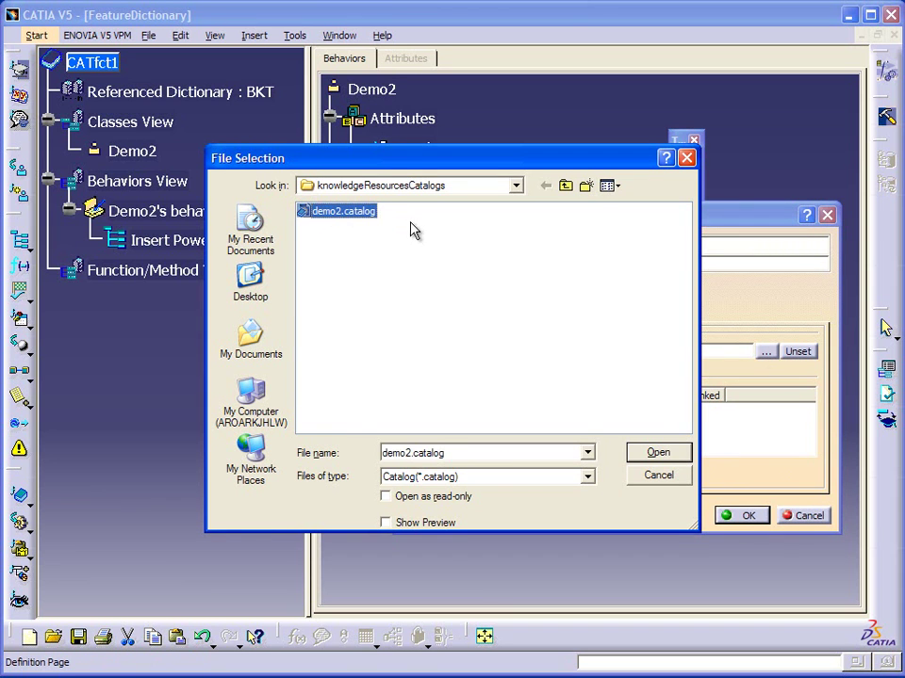
pyautogui.click(658, 452)
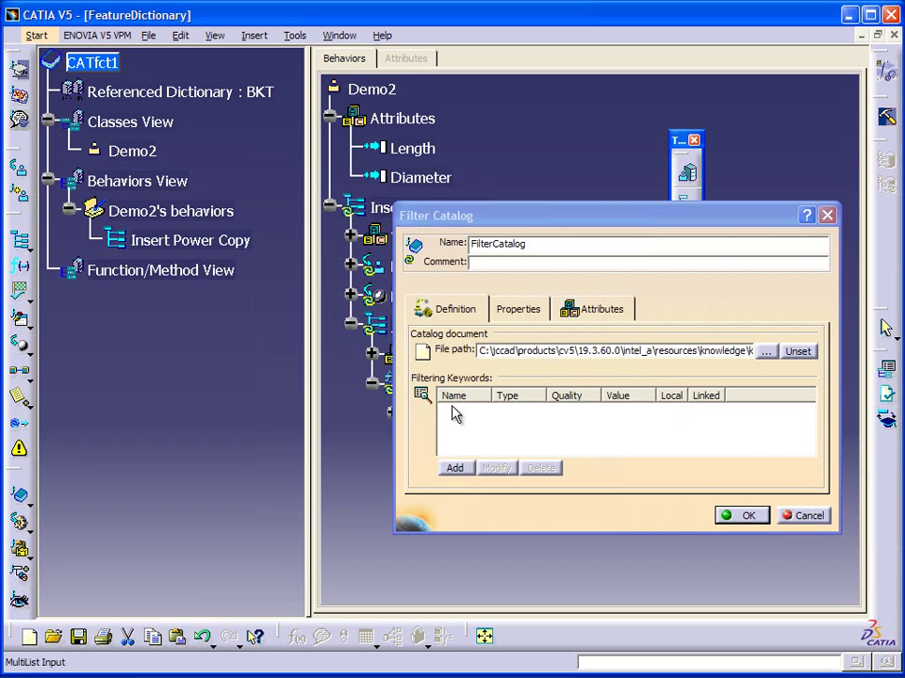
pyautogui.click(745, 517)
# Step: Open demo2.catalog, examine the keywords of the component in ComponentFamily.2, and close the catalog
pyautogui.click(149, 35)
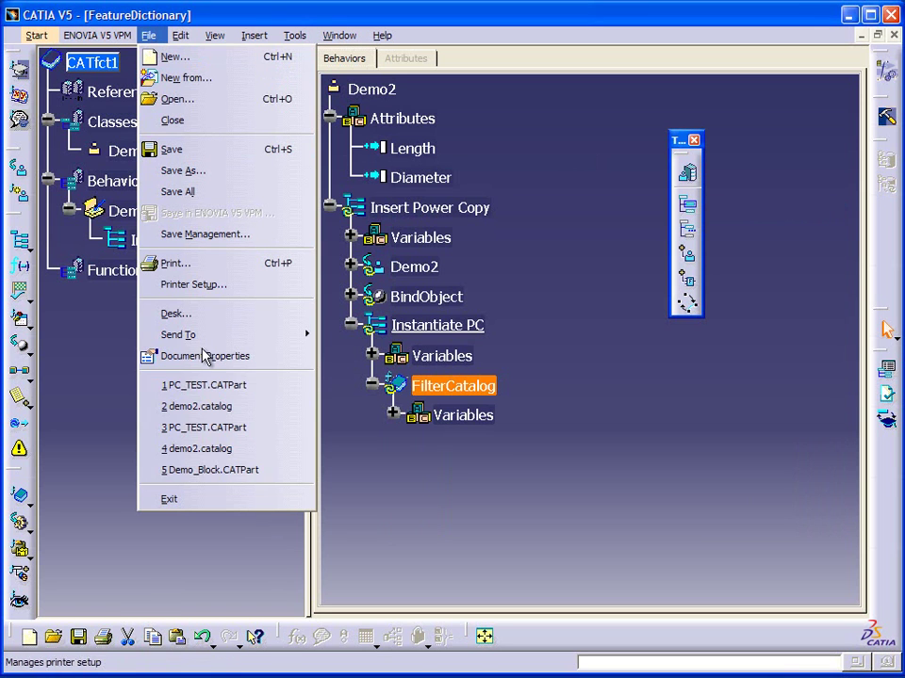
pyautogui.click(254, 407)
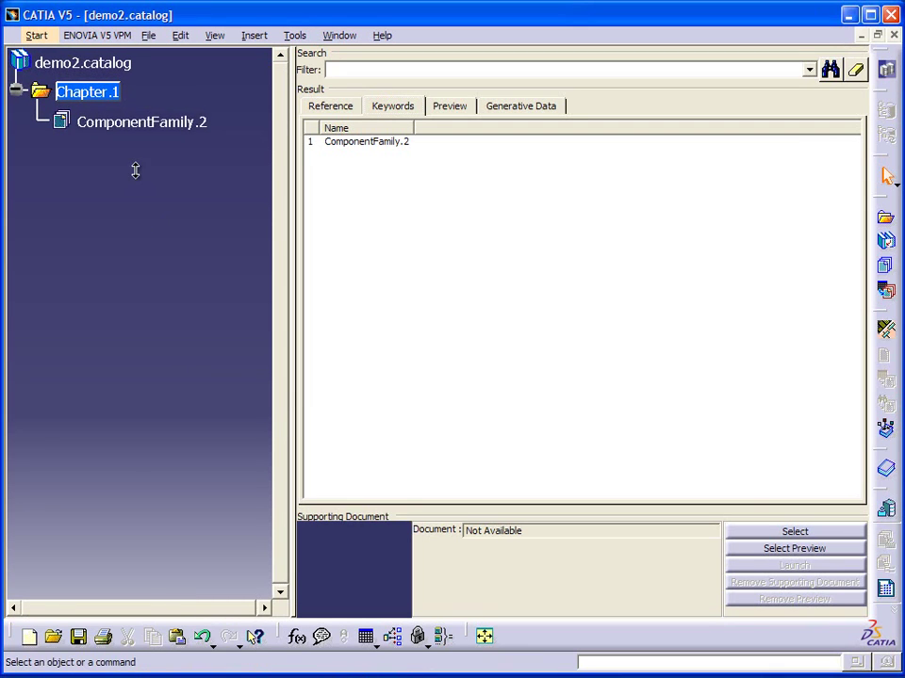
pyautogui.click(143, 122)
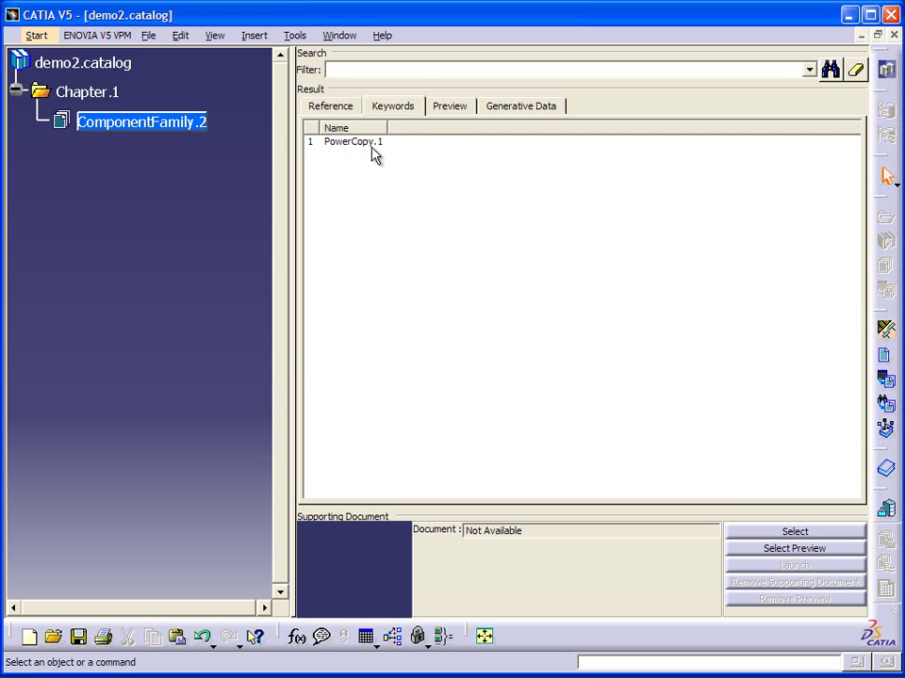
pyautogui.click(893, 35)
# Step: Add a String filtering keyword called Name to the Filter Catalog behavior with the catalog component's name PowerCopy.1 as value
pyautogui.doubleClick(448, 398)
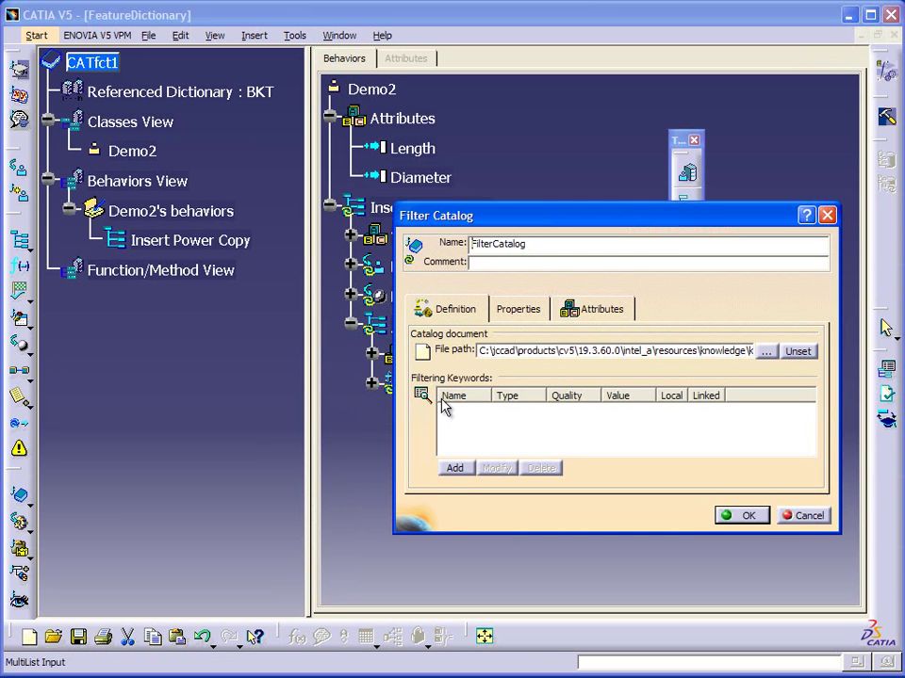
pyautogui.click(455, 468)
pyautogui.click(765, 238)
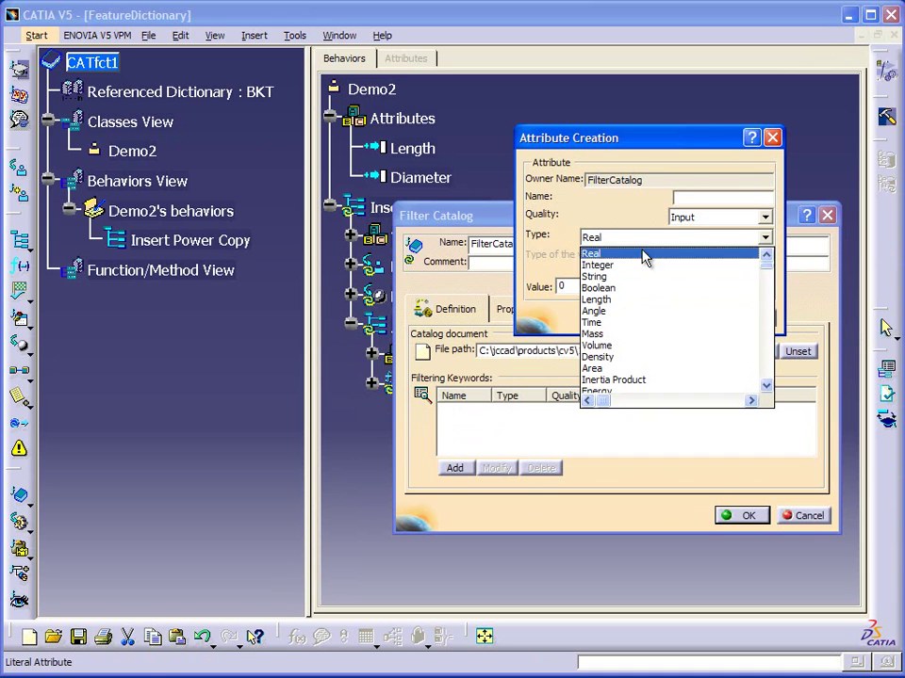
pyautogui.click(614, 279)
pyautogui.click(678, 196)
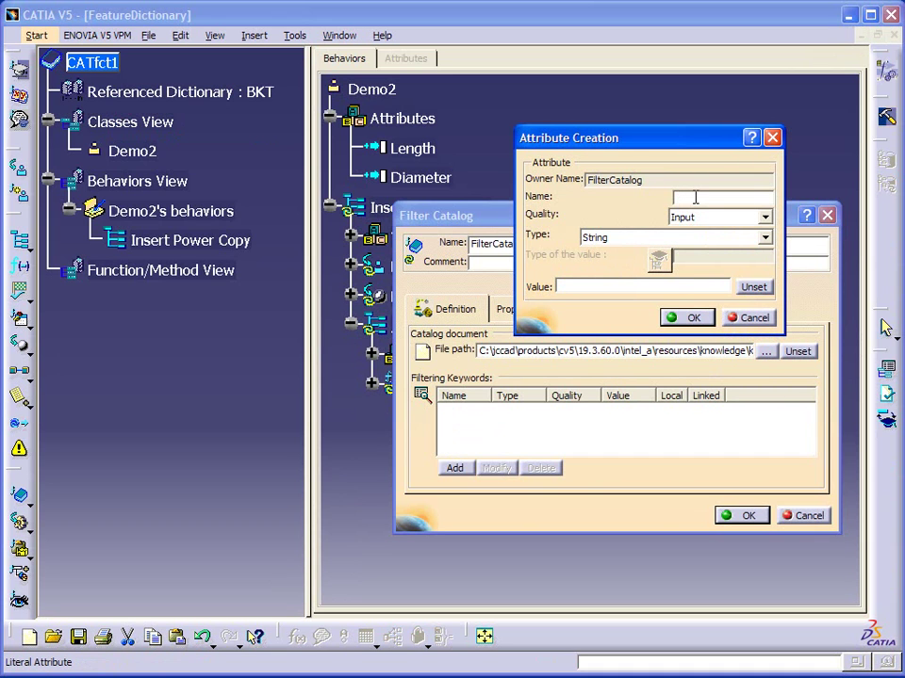
pyautogui.click(618, 290)
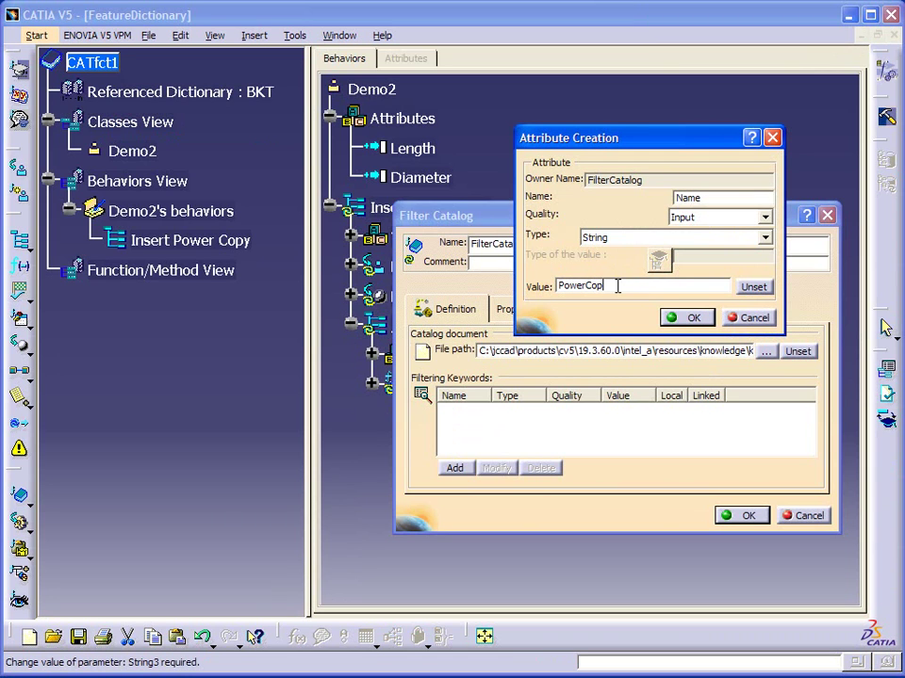
pyautogui.click(671, 317)
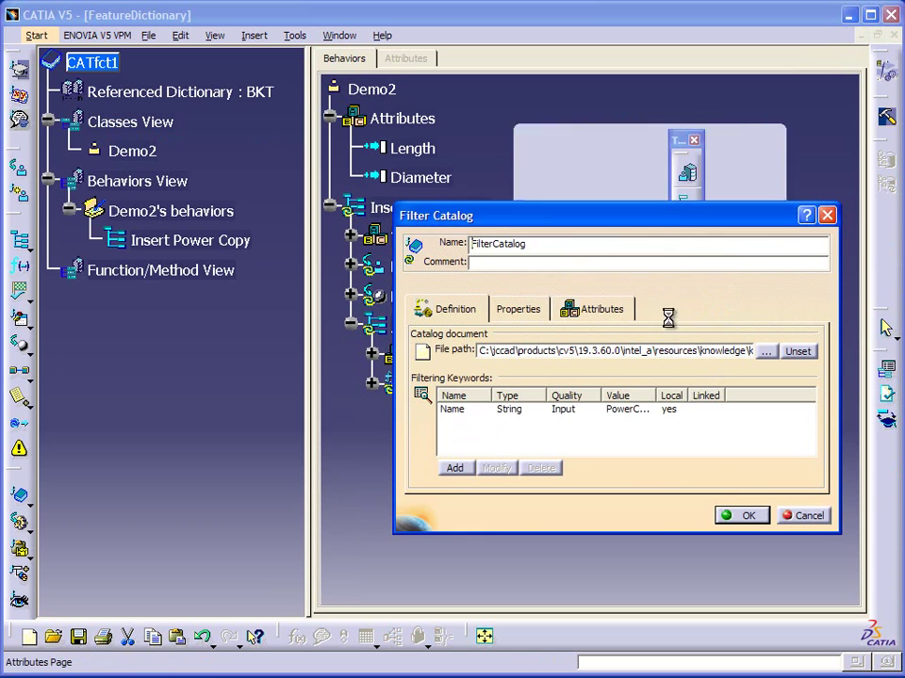
pyautogui.doubleClick(656, 395)
pyautogui.click(725, 515)
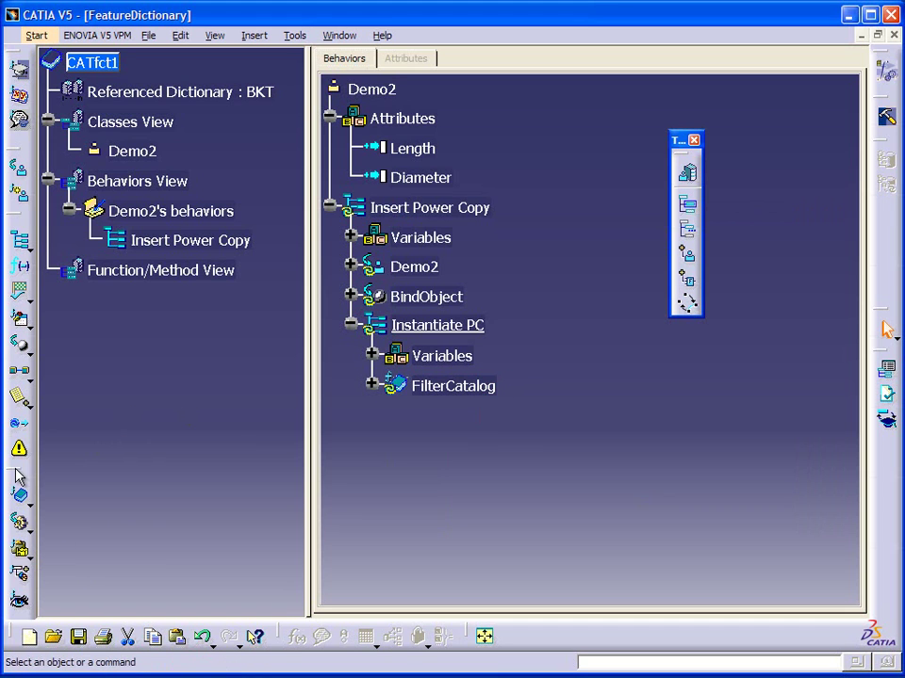
# Step: Add an Instantiate Template behavior under the Instantiate PC sequence
pyautogui.moveTo(19, 478); pyautogui.dragTo(133, 340)
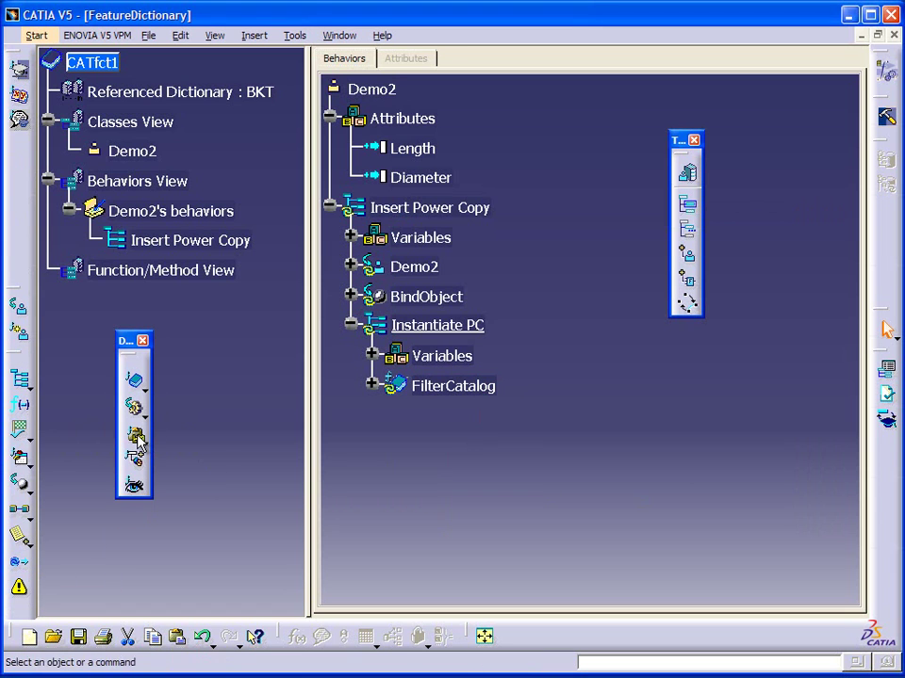
pyautogui.click(138, 439)
pyautogui.click(426, 325)
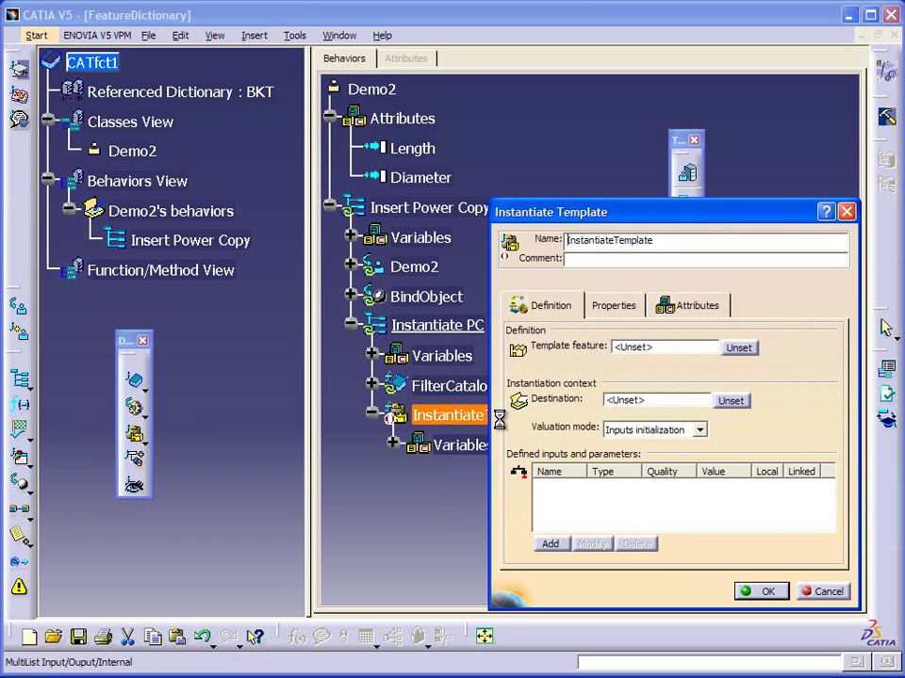
# Step: Set the Instantiate Template behavior's template feature to the Feature output variable of FilterCatalog
pyautogui.click(660, 347)
pyautogui.click(371, 384)
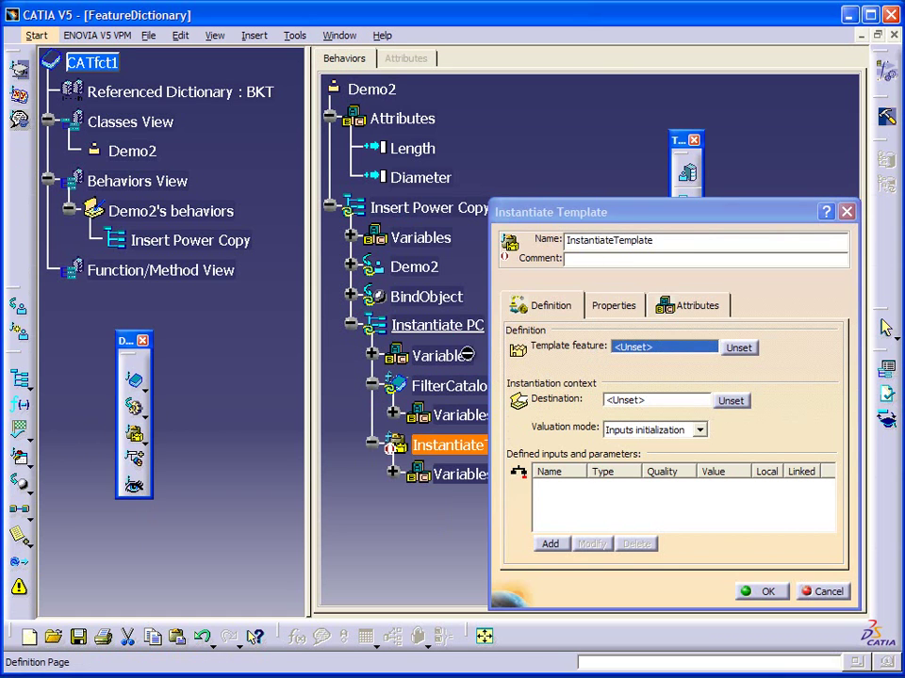
pyautogui.moveTo(612, 216); pyautogui.dragTo(674, 197)
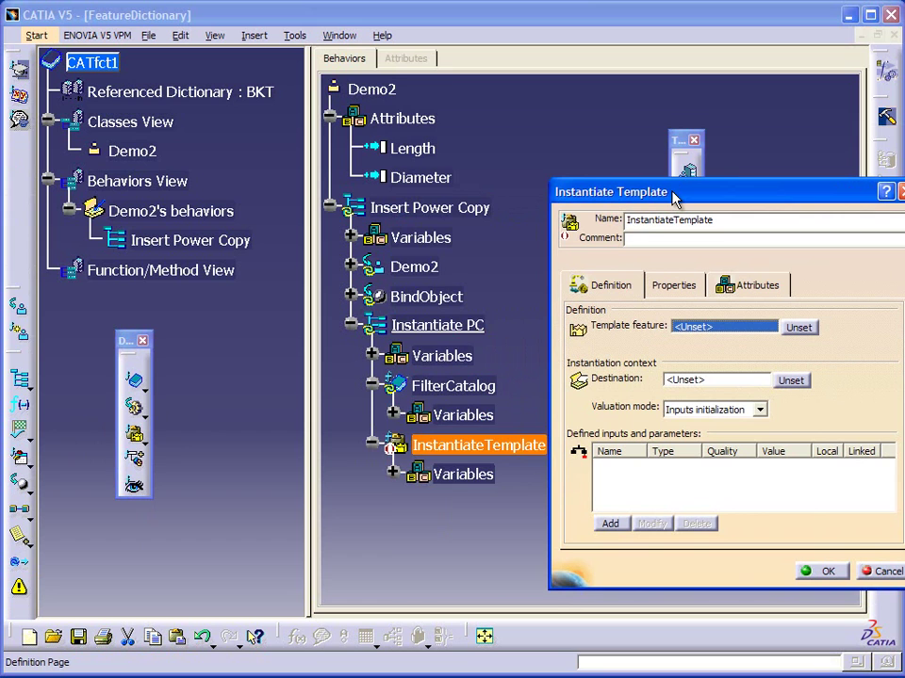
pyautogui.click(393, 413)
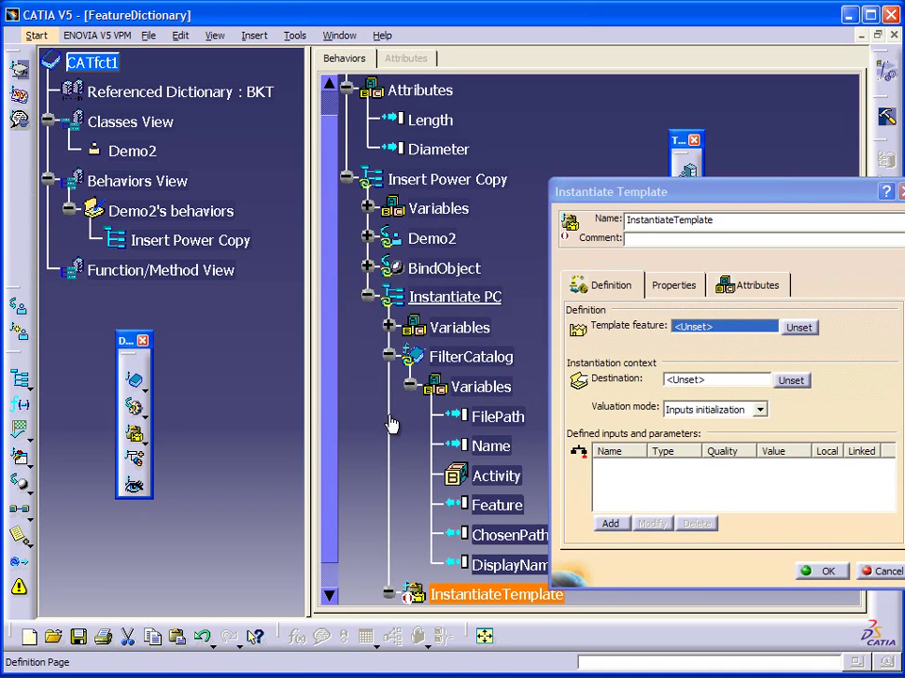
pyautogui.click(505, 507)
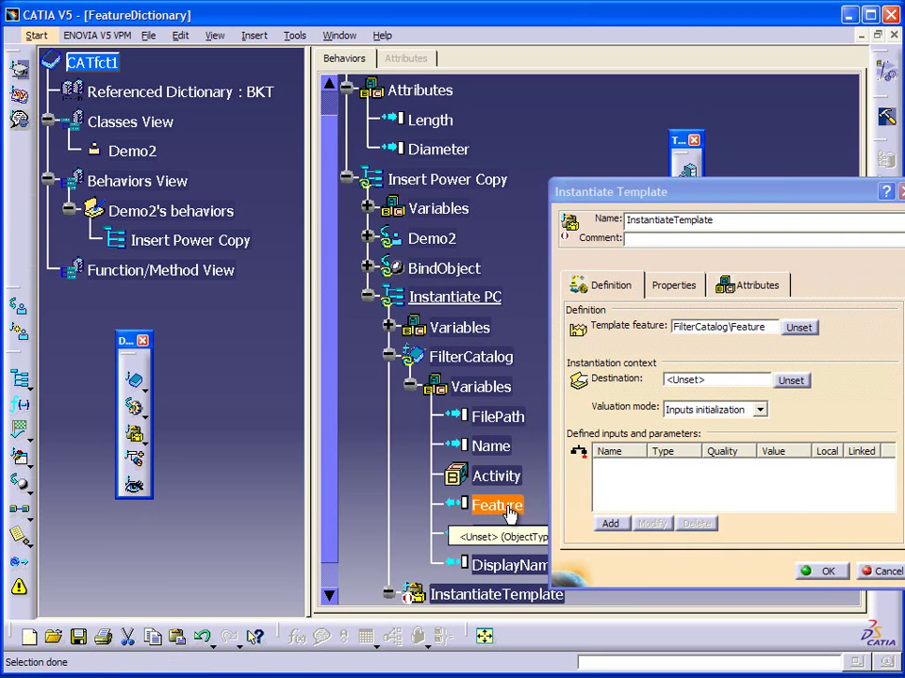
# Step: Set the Instantiate Template behavior's destination to the Link output variable of BindObject
pyautogui.click(694, 379)
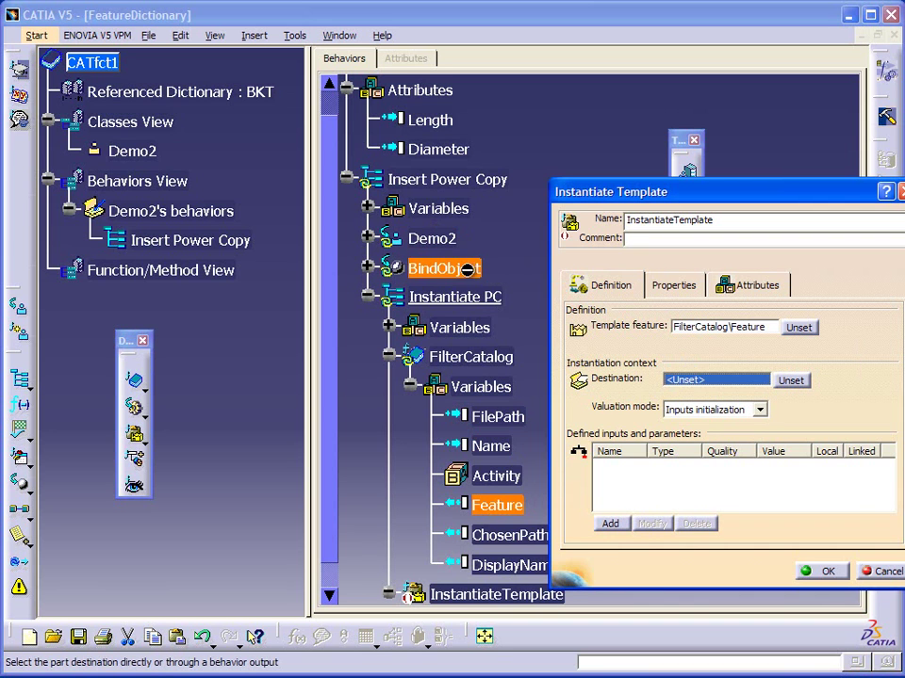
pyautogui.click(368, 267)
pyautogui.click(386, 298)
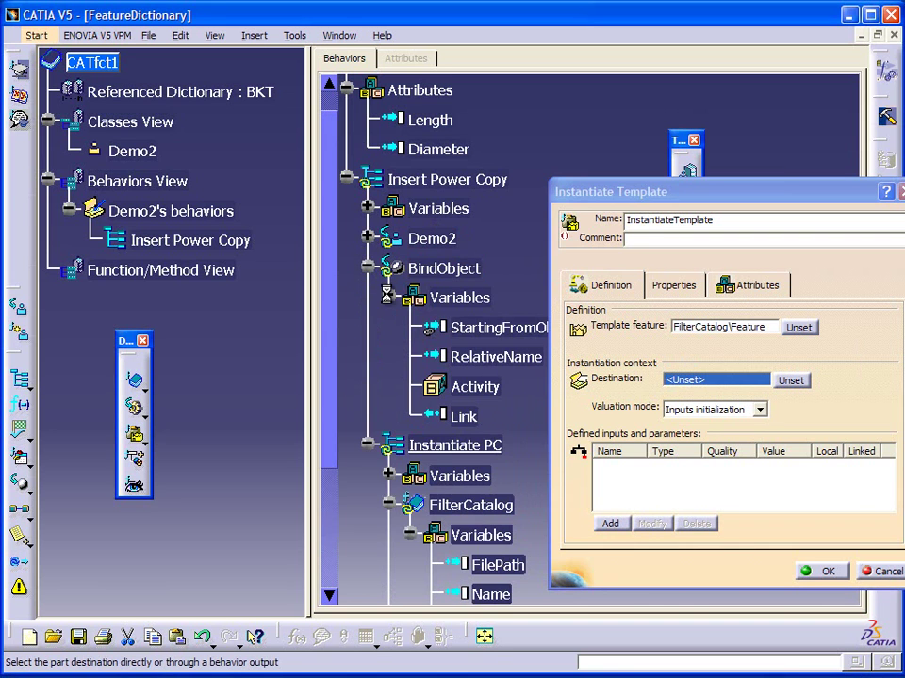
pyautogui.click(463, 416)
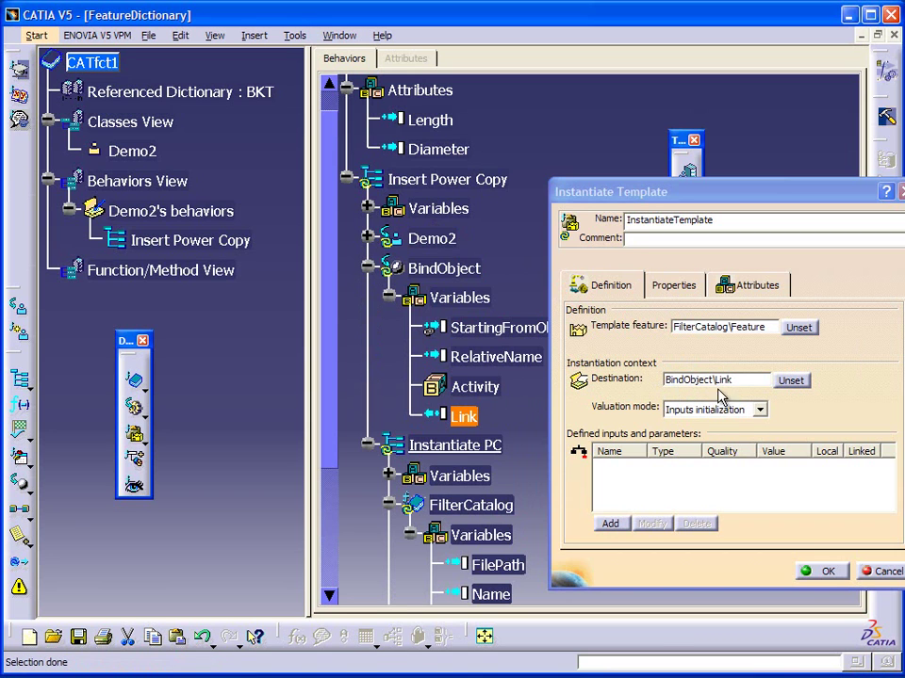
# Step: Set the Instantiate Template valuation mode to BestStrategy, accept the definition, and collapse the BindObject and Instantiate PC branches
pyautogui.click(760, 412)
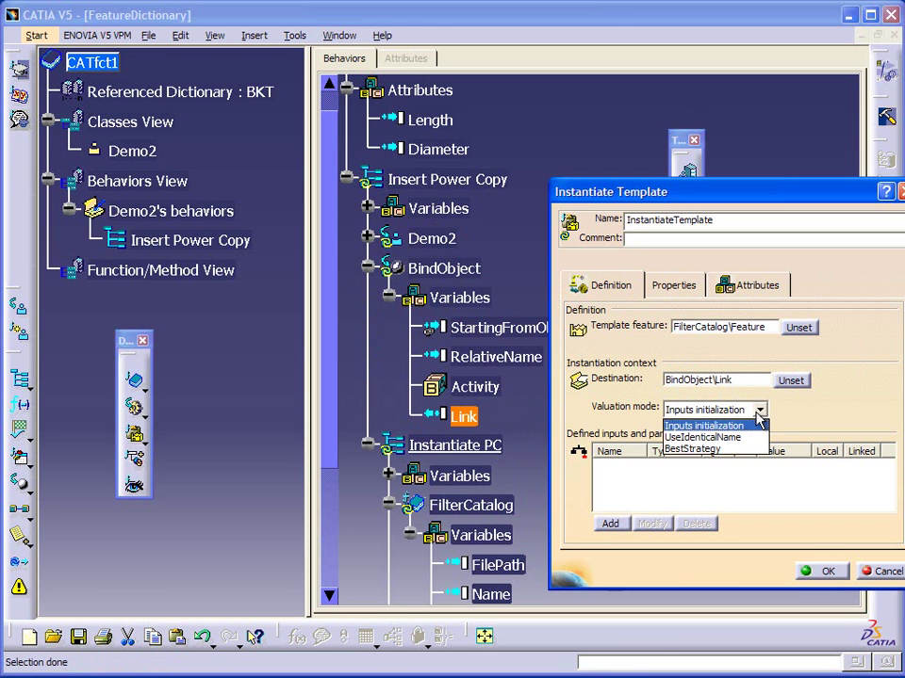
pyautogui.click(677, 450)
pyautogui.click(817, 569)
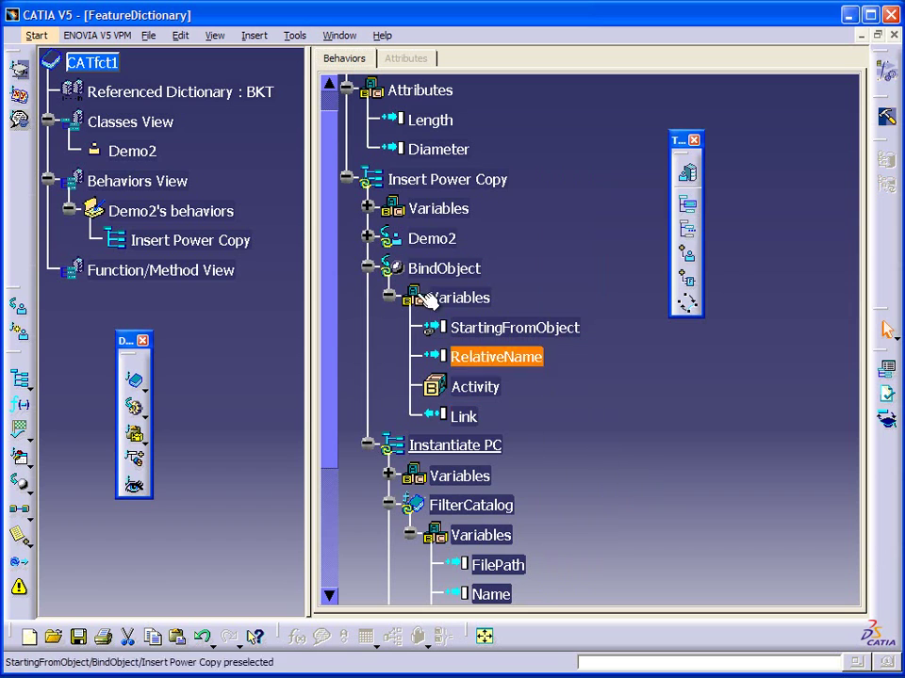
pyautogui.click(366, 269)
pyautogui.click(367, 297)
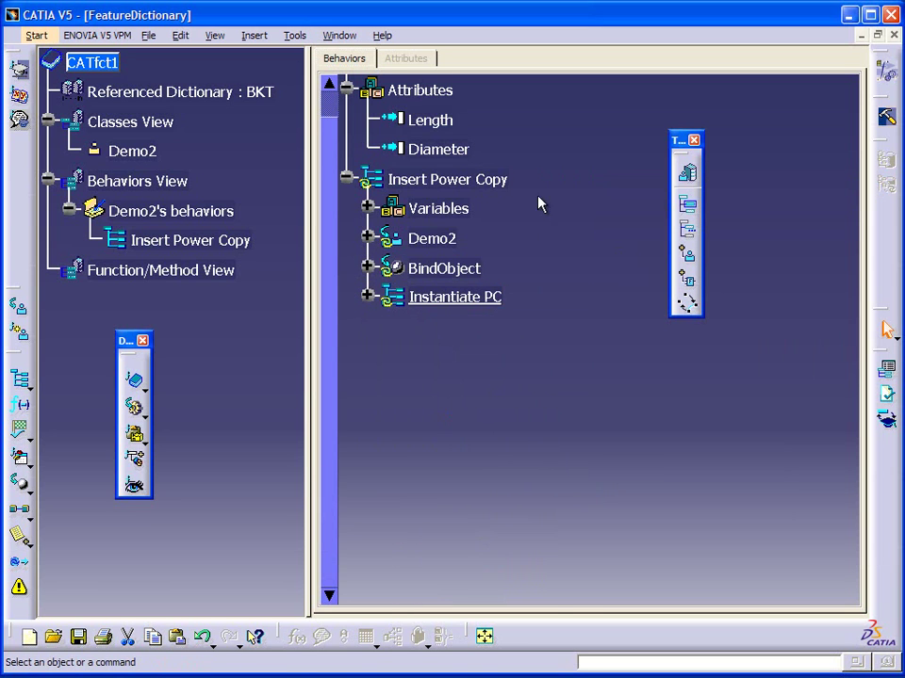
# Step: Save the feature dictionary as Demo2.CATfct in the graphic folder under resources
pyautogui.click(144, 36)
pyautogui.click(196, 175)
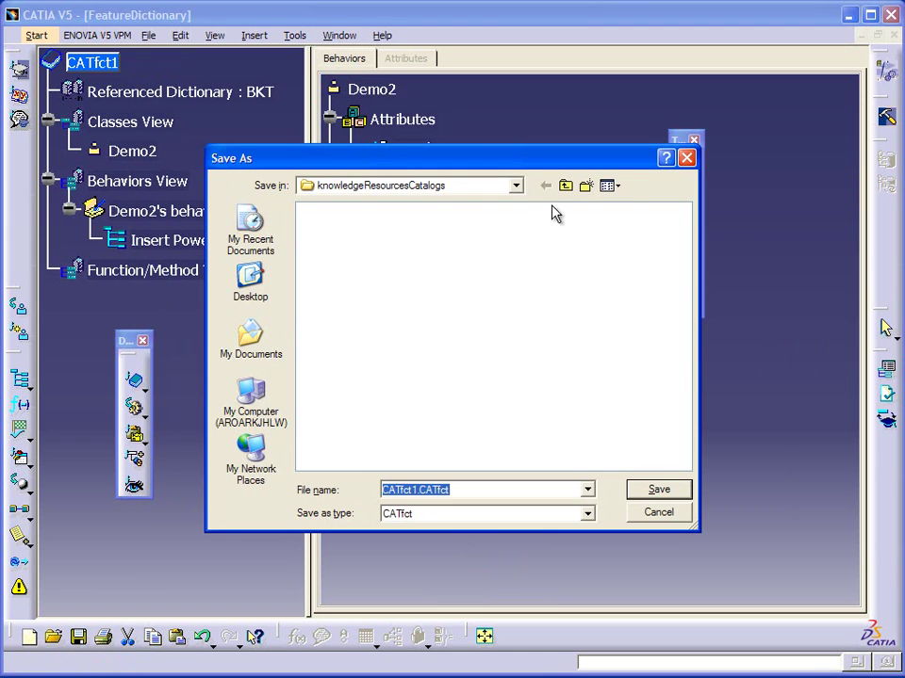
pyautogui.click(516, 186)
pyautogui.click(404, 333)
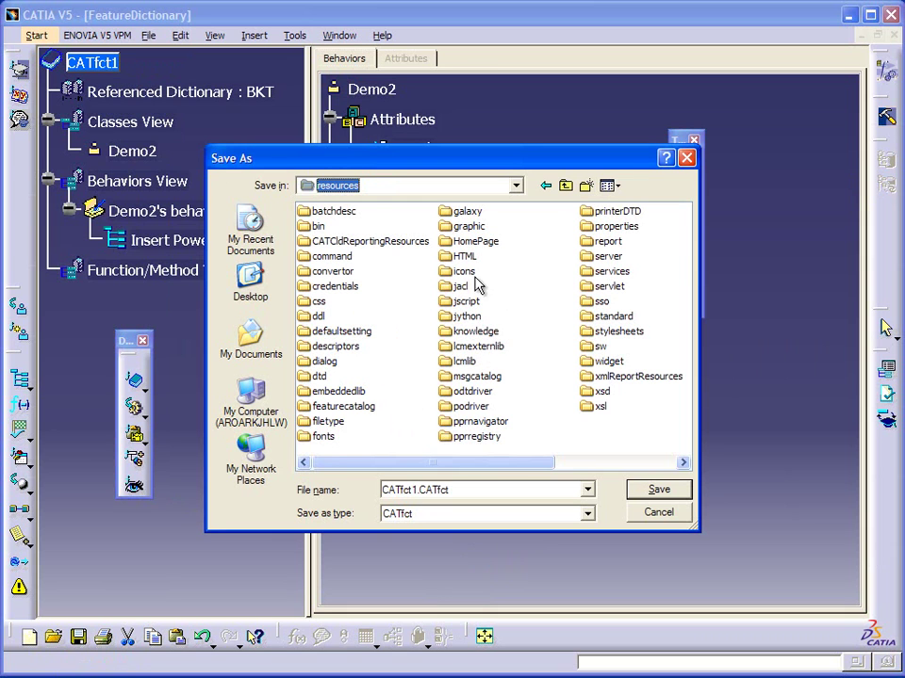
pyautogui.doubleClick(454, 227)
pyautogui.doubleClick(391, 489)
pyautogui.click(414, 490)
pyautogui.moveTo(415, 490); pyautogui.dragTo(364, 483)
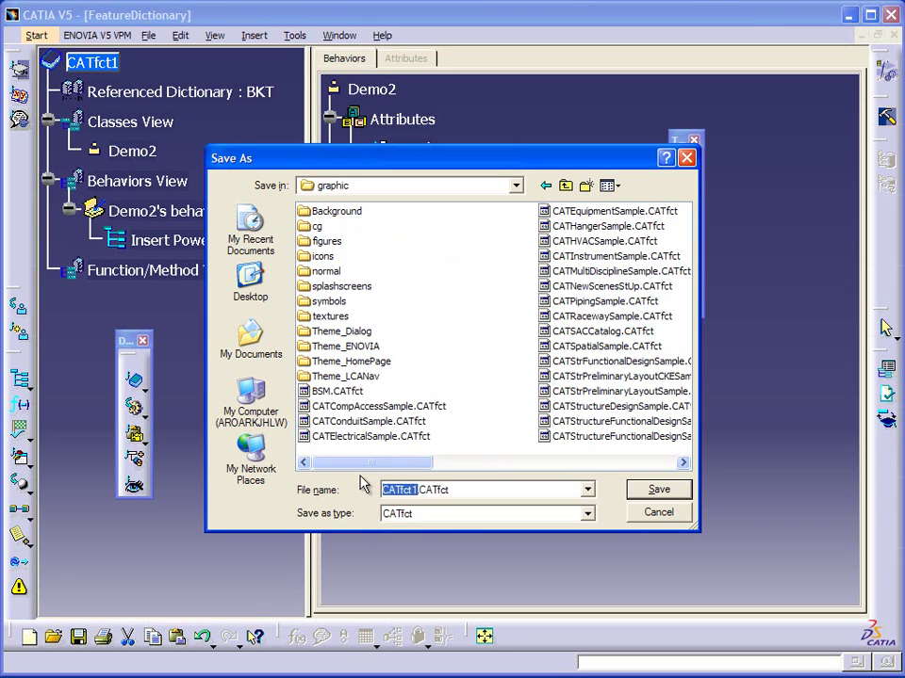
pyautogui.write('Demo2')
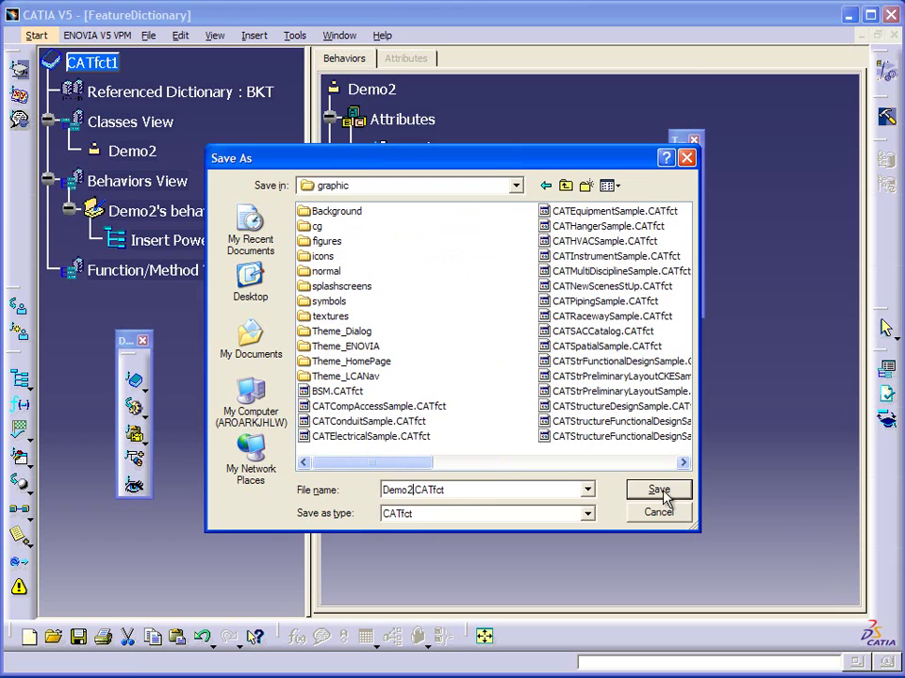
pyautogui.click(660, 490)
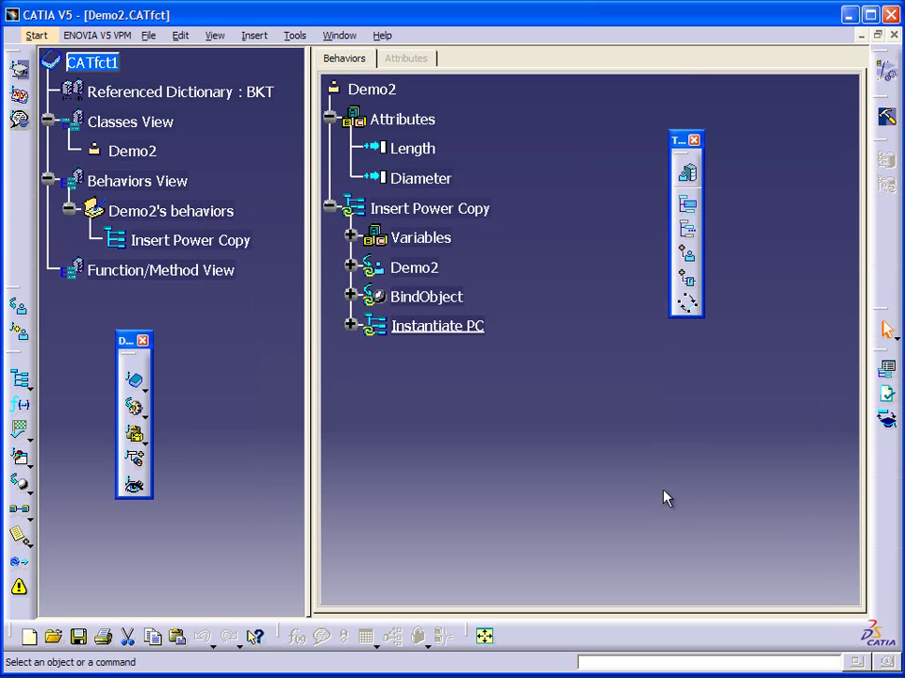
# Step: Dock the two floating toolbars at the sides of the window
pyautogui.click(425, 297)
pyautogui.moveTo(121, 337); pyautogui.dragTo(9, 108)
pyautogui.moveTo(686, 141); pyautogui.dragTo(886, 120)
# Step: Generate an applicative workbench named Demo2 of type Part from the Demo2.CATfct library
pyautogui.click(885, 121)
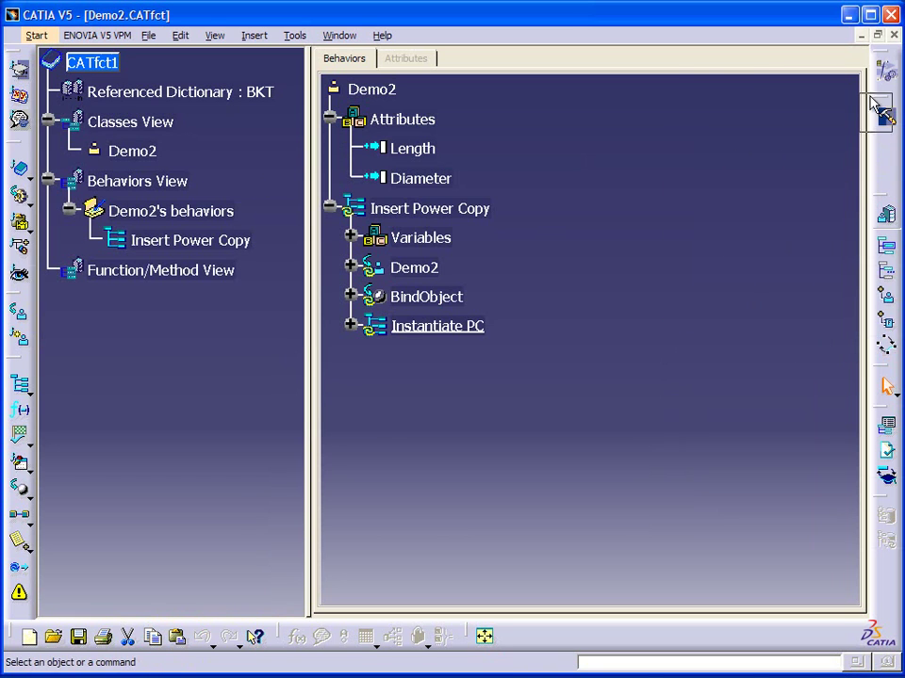
pyautogui.click(715, 113)
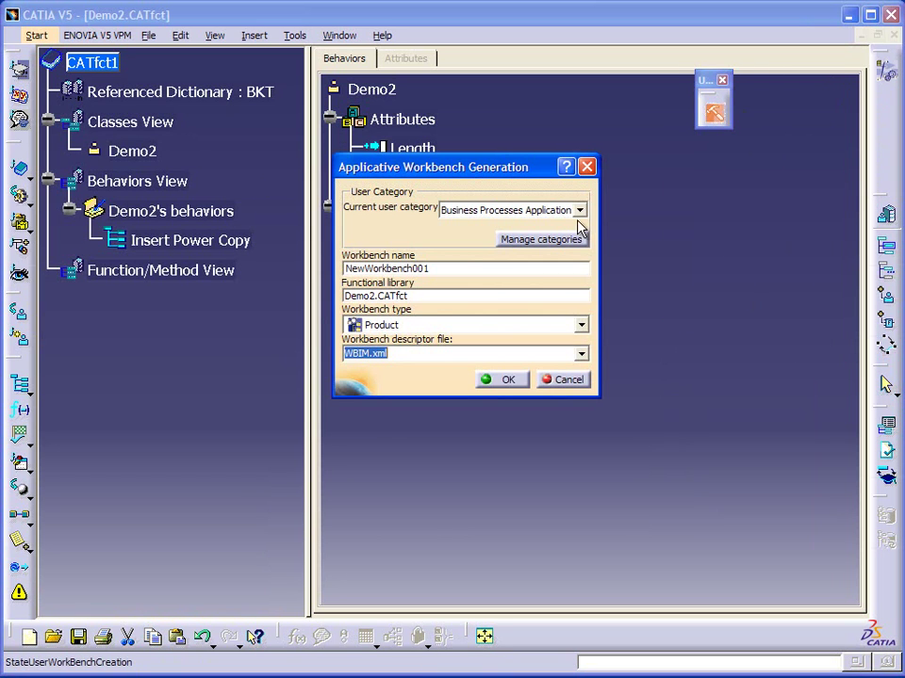
pyautogui.doubleClick(447, 268)
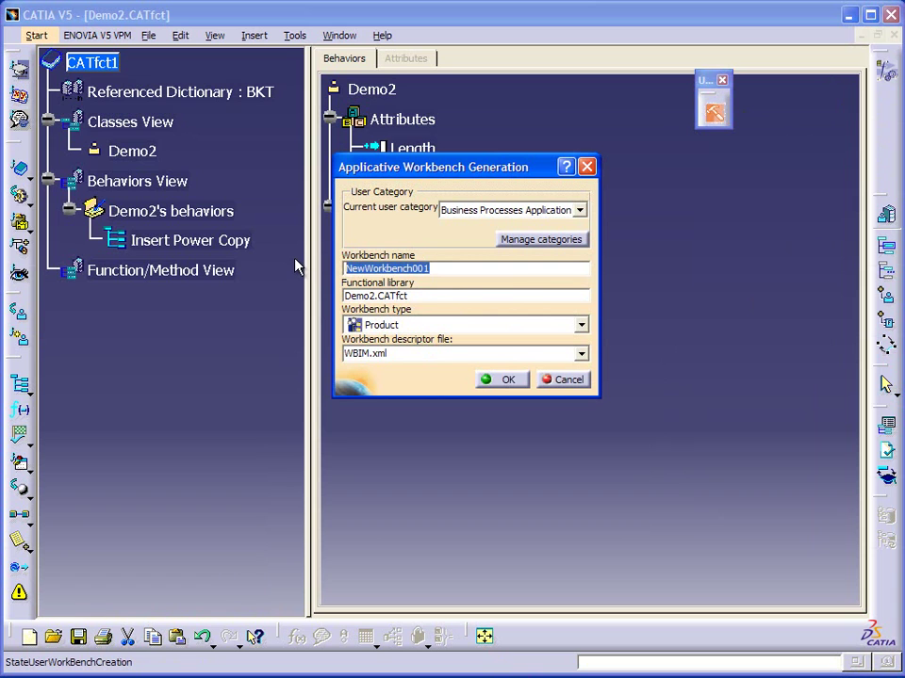
pyautogui.write('Demo2')
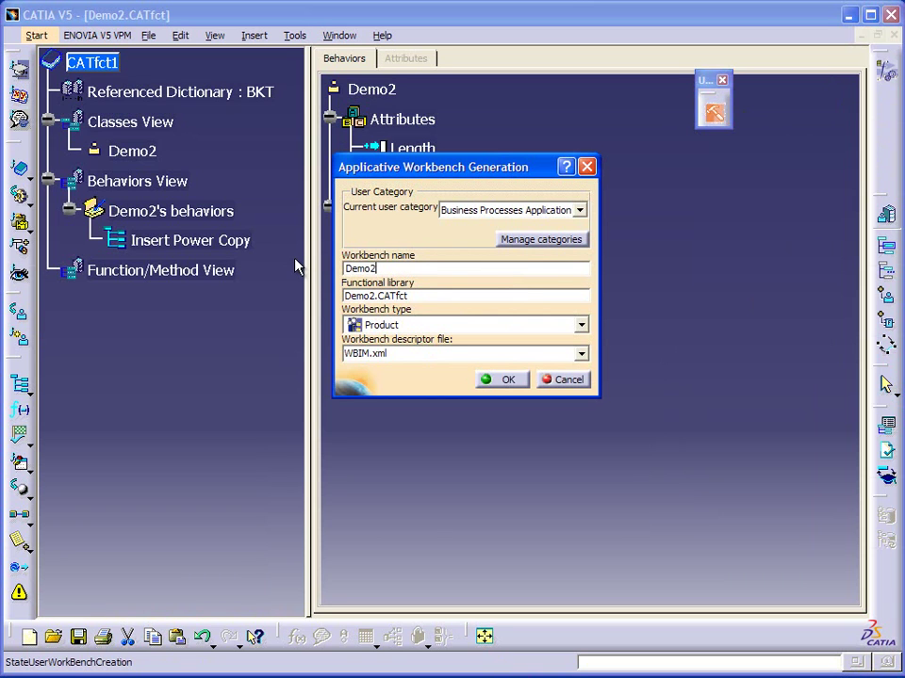
pyautogui.click(581, 325)
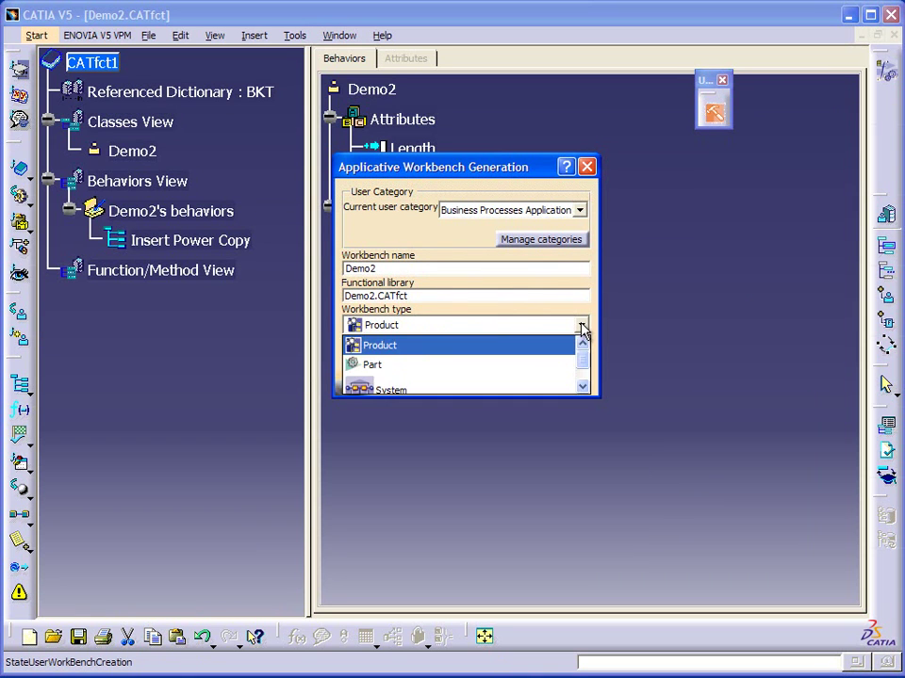
pyautogui.click(376, 368)
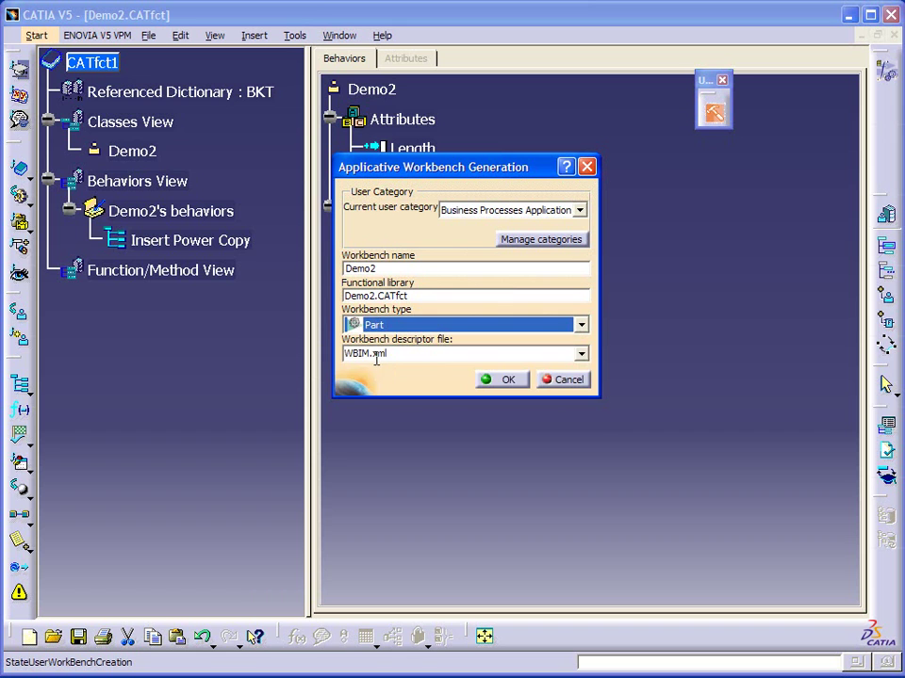
pyautogui.click(501, 379)
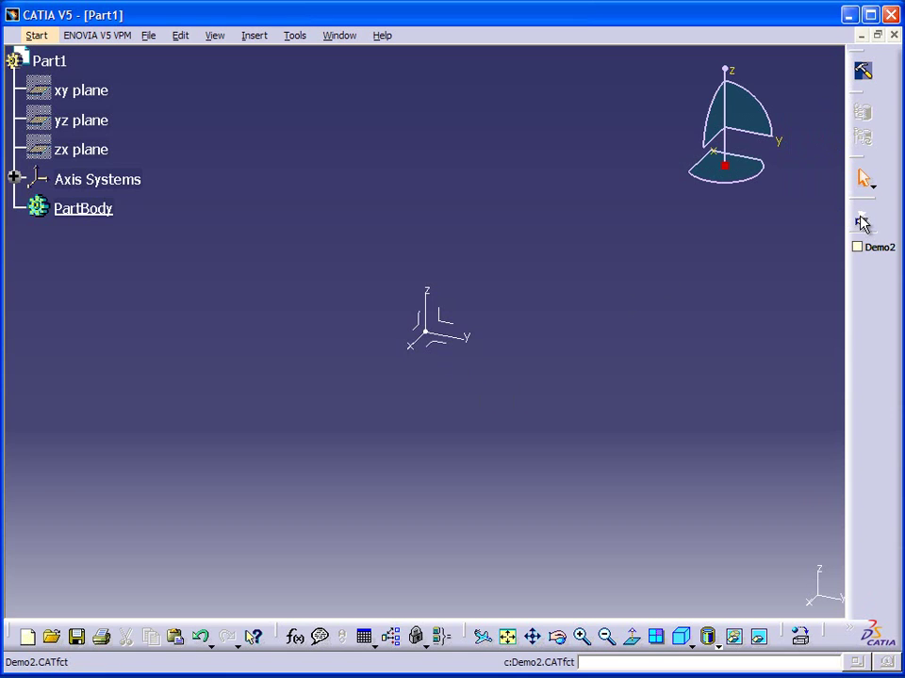
# Step: Apply the Demo2 type to Part1 and run its Insert Power Copy behavior
pyautogui.click(876, 247)
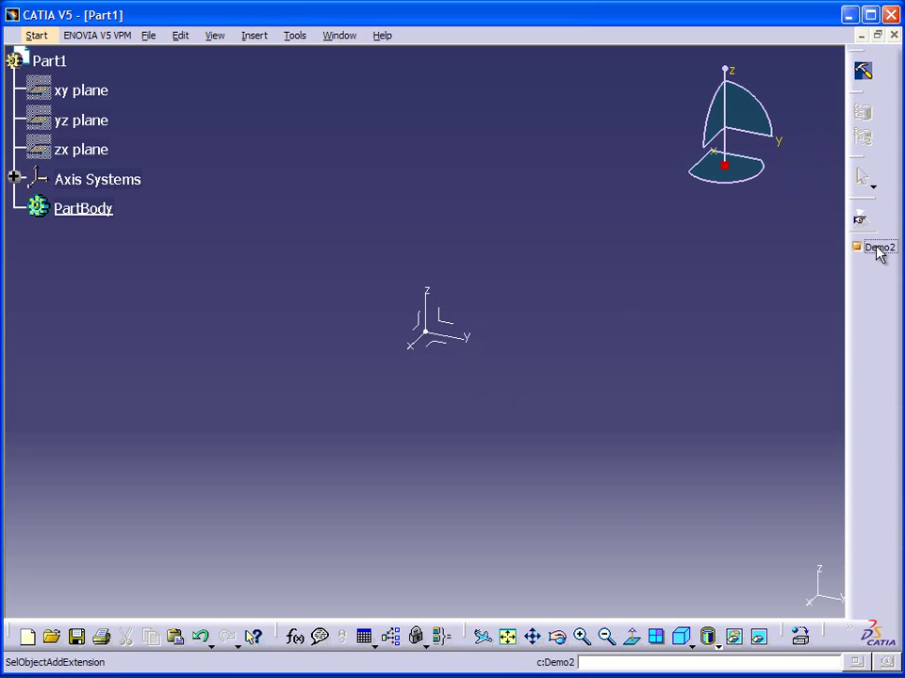
pyautogui.click(54, 68)
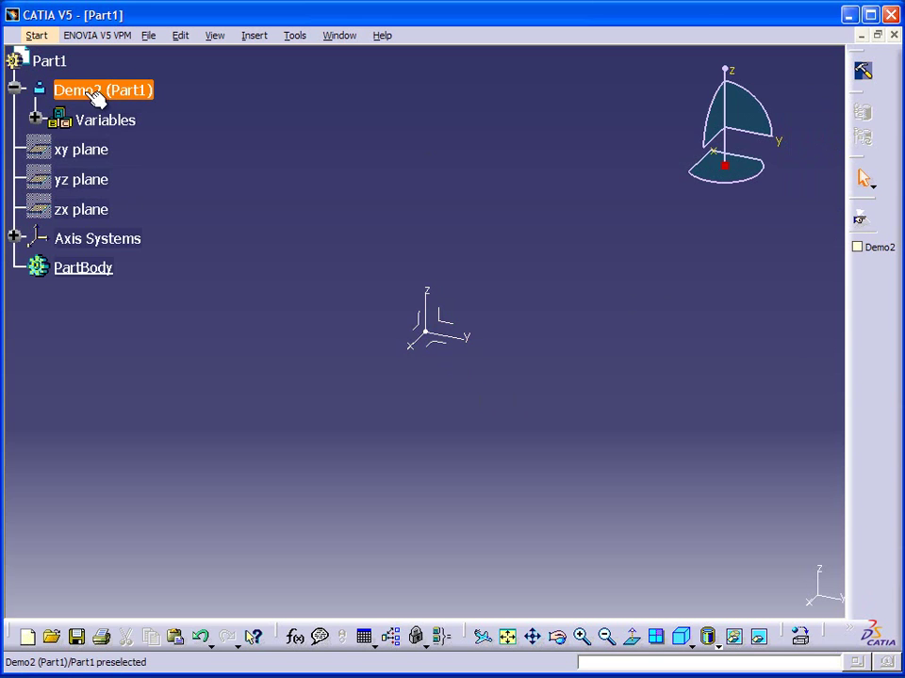
pyautogui.rightClick(125, 92)
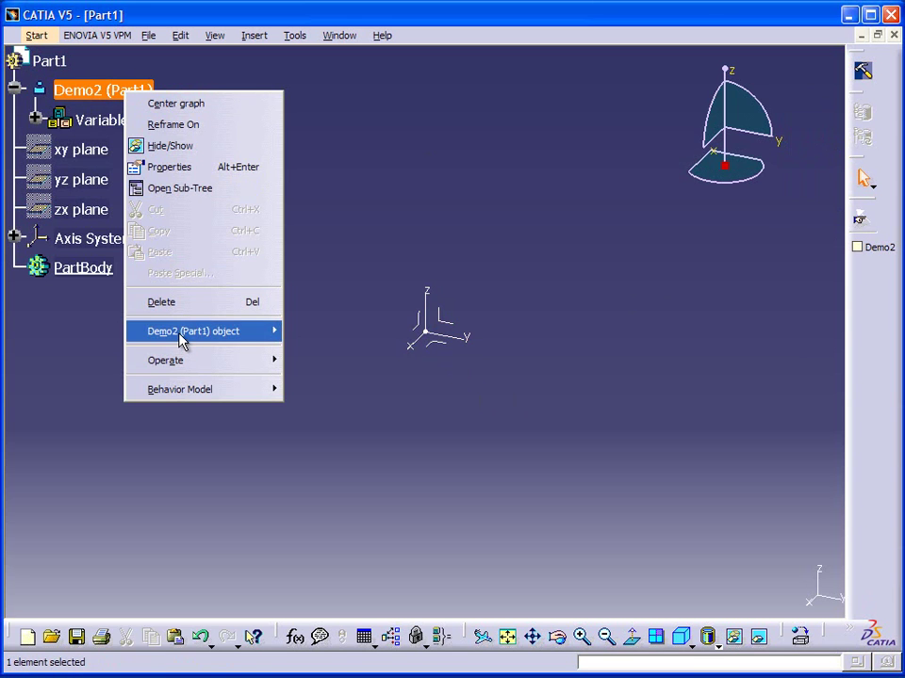
pyautogui.moveTo(181, 341)
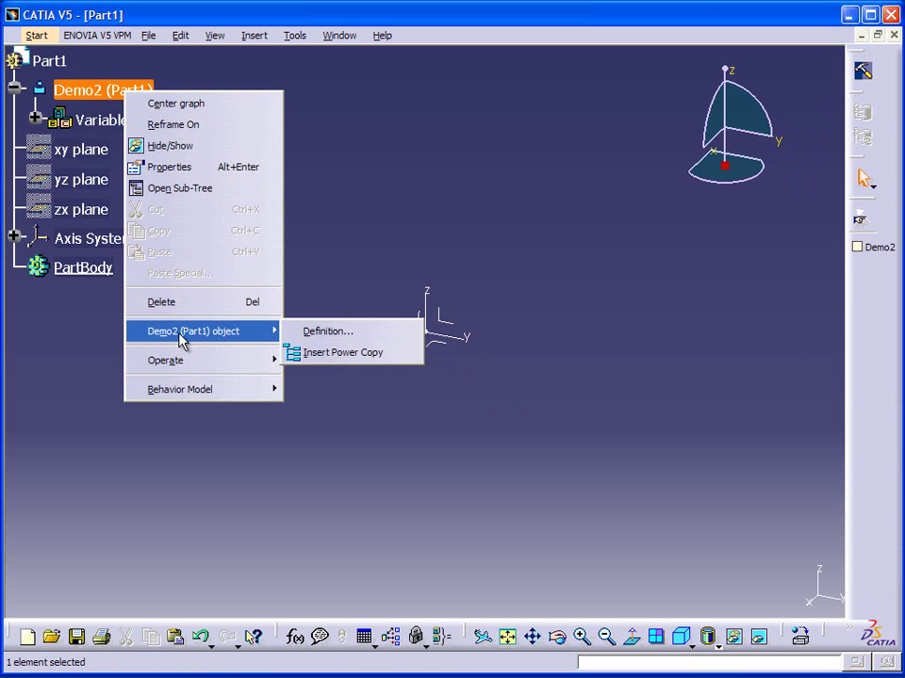
pyautogui.click(310, 357)
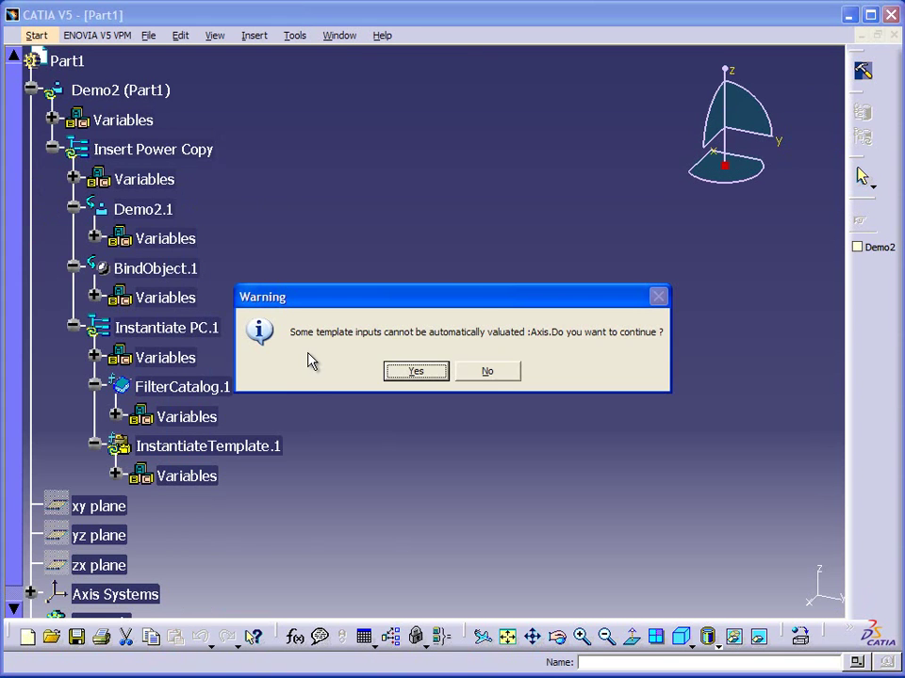
# Step: Continue the instantiation and insert PowerCopy.1 using the part's absolute axis system as the Axis input
pyautogui.moveTo(480, 306); pyautogui.dragTo(556, 402)
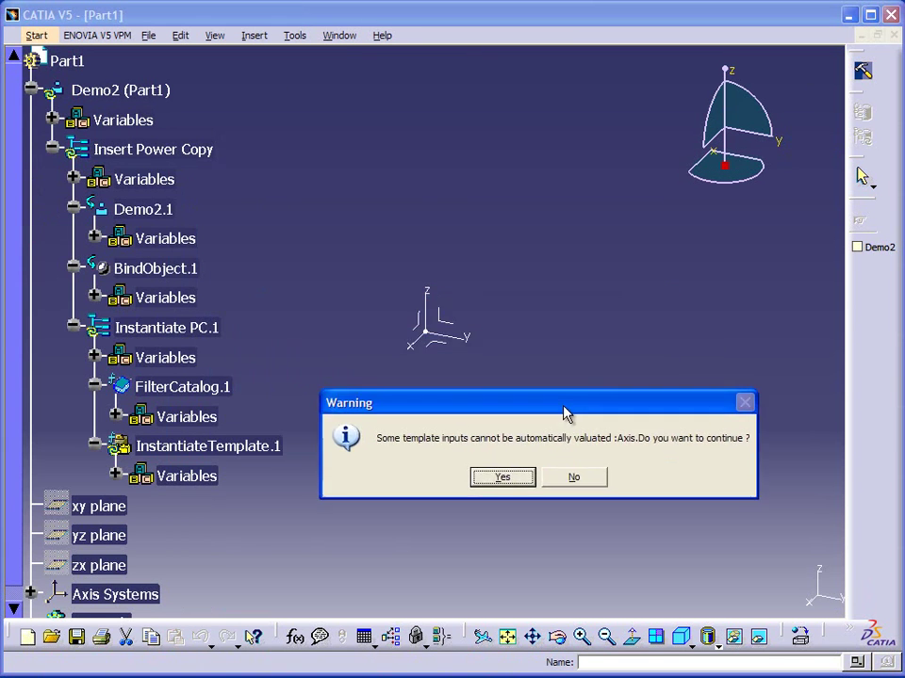
pyautogui.click(533, 491)
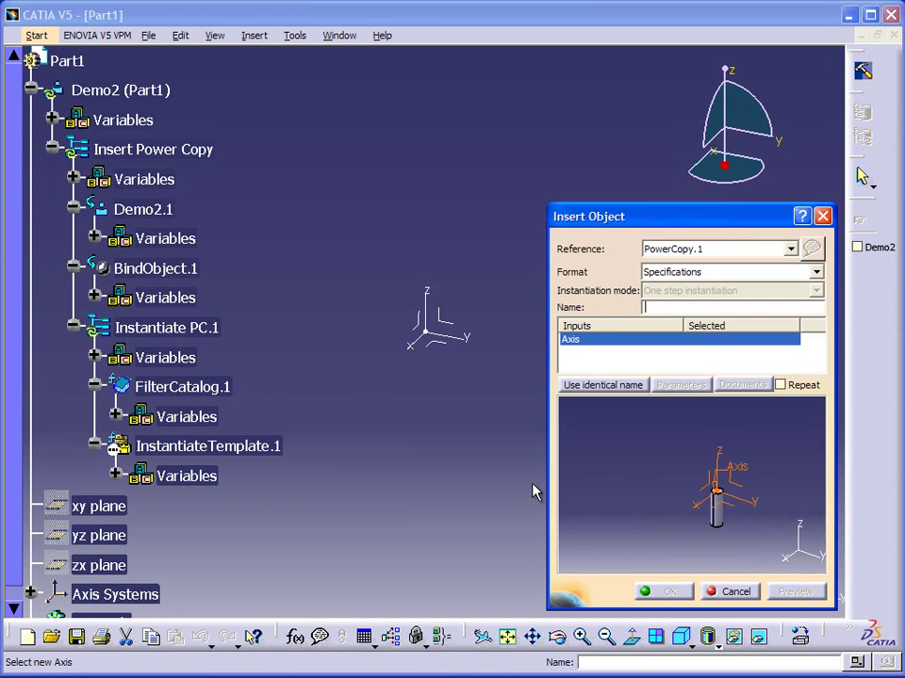
pyautogui.click(436, 325)
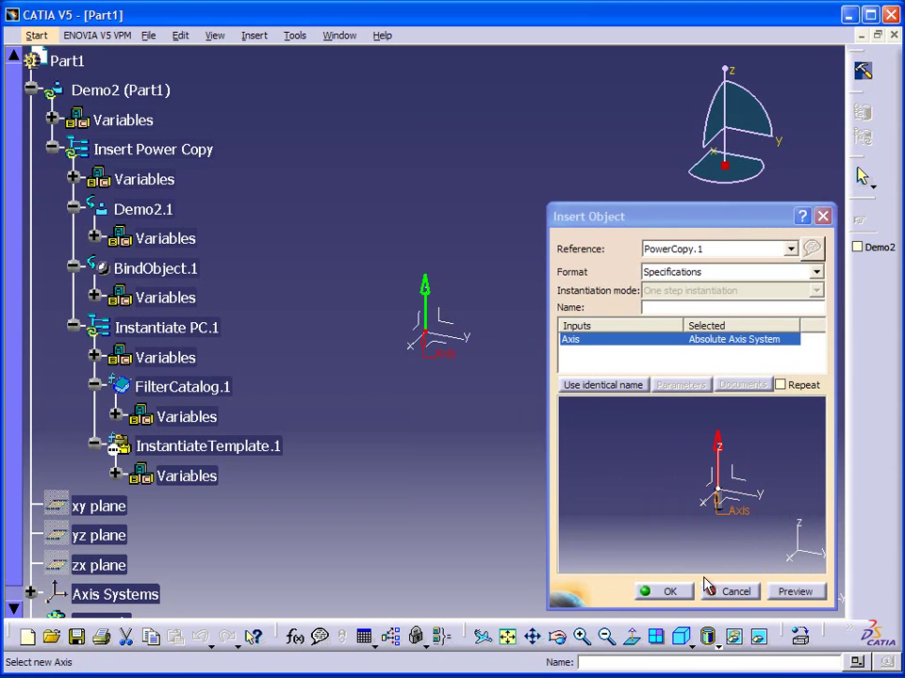
pyautogui.click(666, 591)
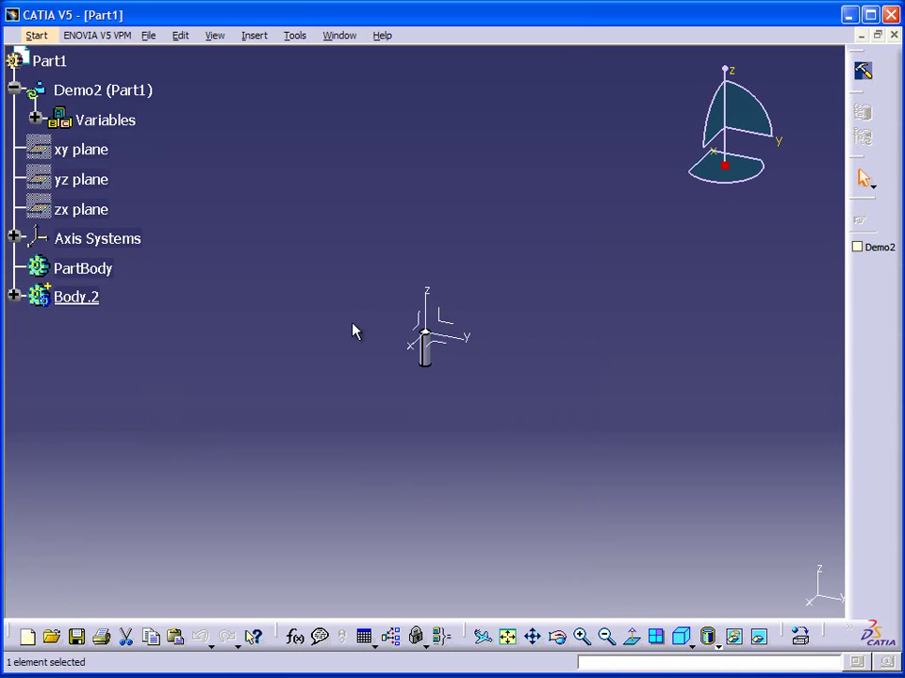
pyautogui.moveTo(353, 329); pyautogui.dragTo(434, 316, button='middle')
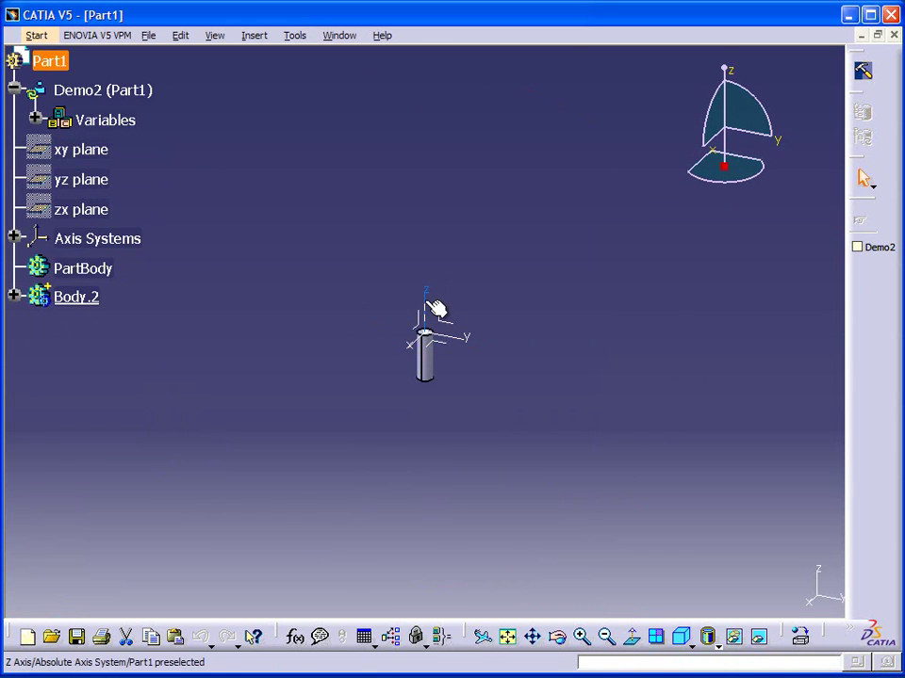
pyautogui.click(443, 317)
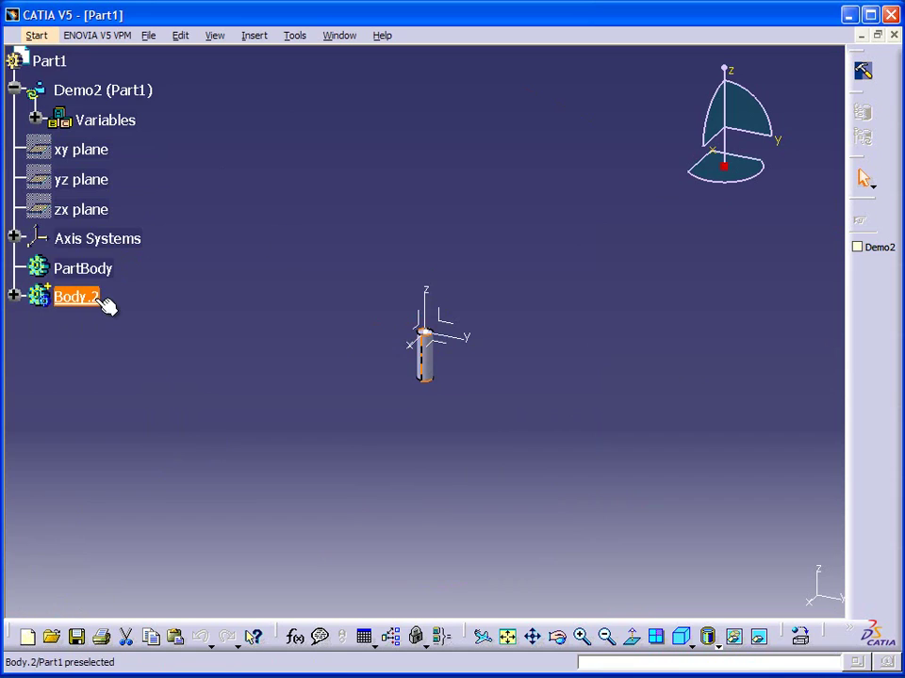